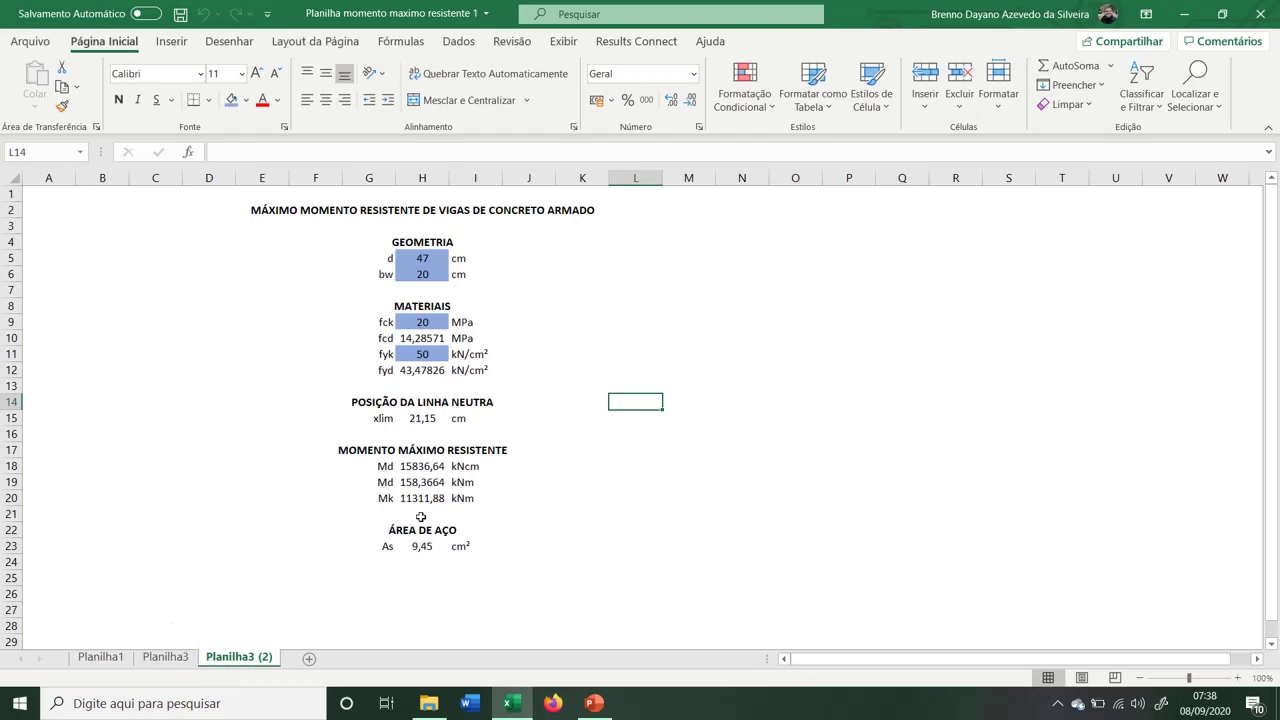
Examine the sheet's title, the geometry and materials entries, and the formulas for fcd, fyd and the steel area As
click(438, 212)
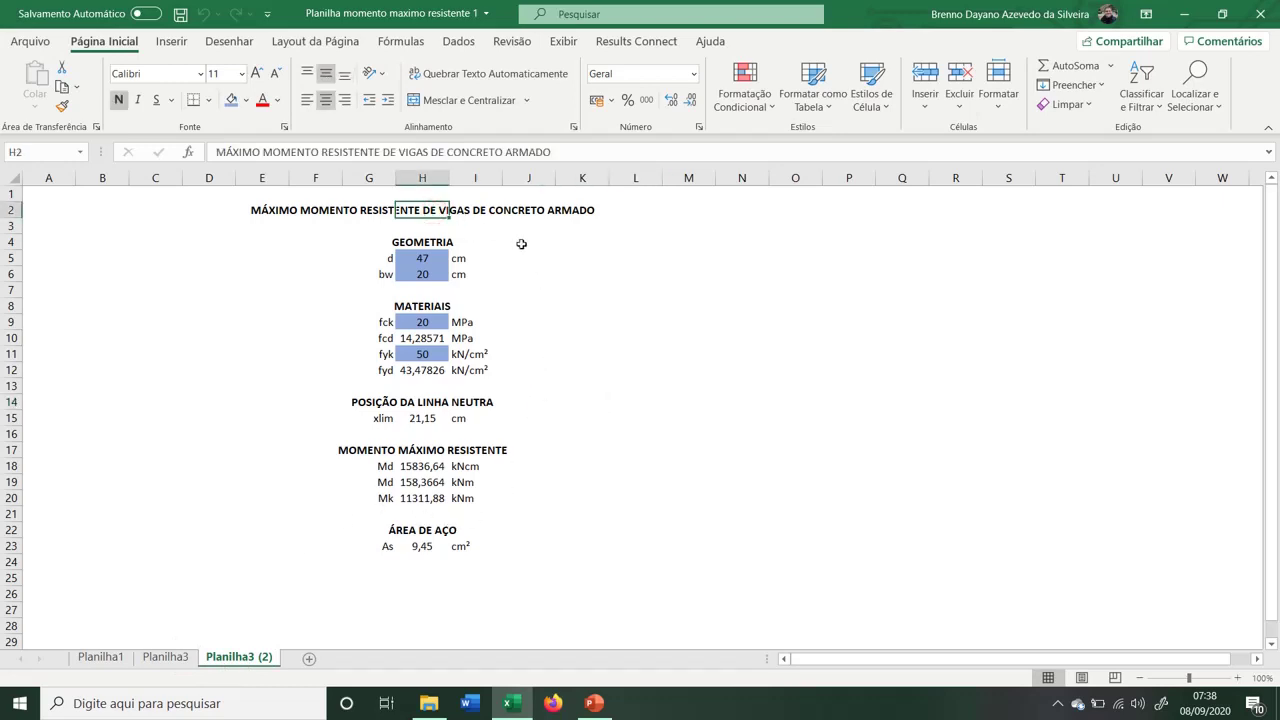
click(436, 244)
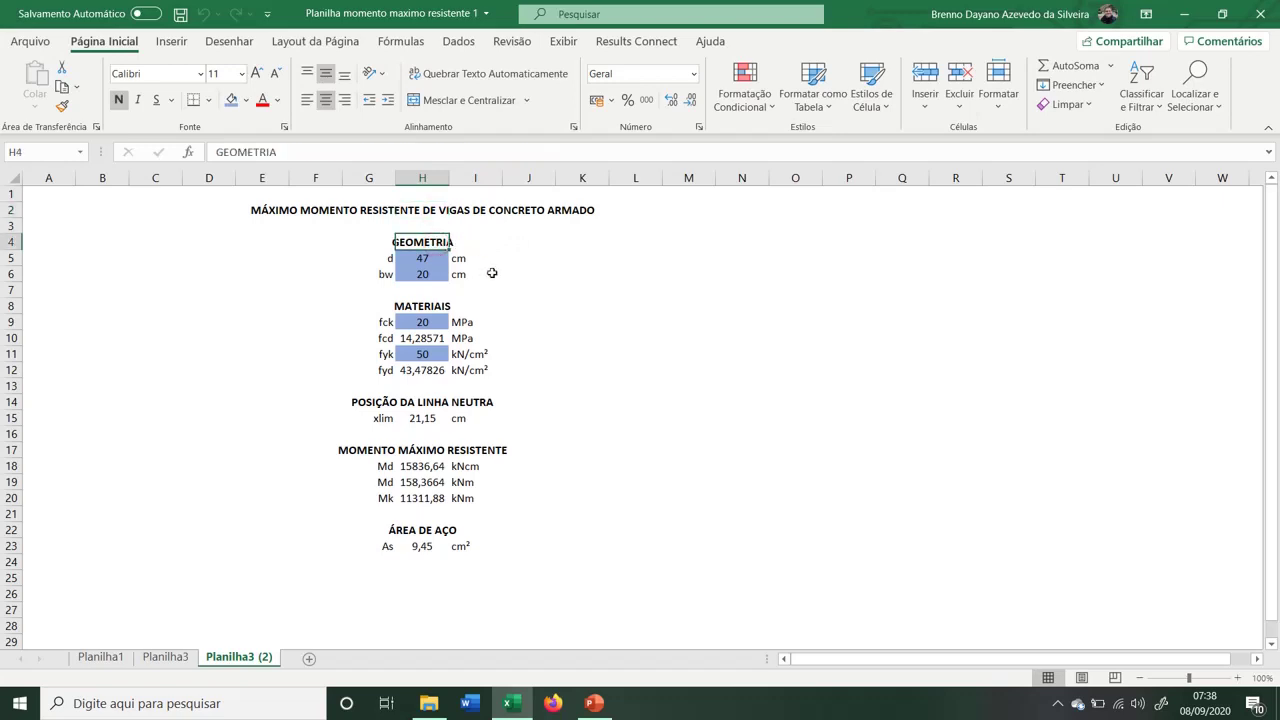
click(437, 258)
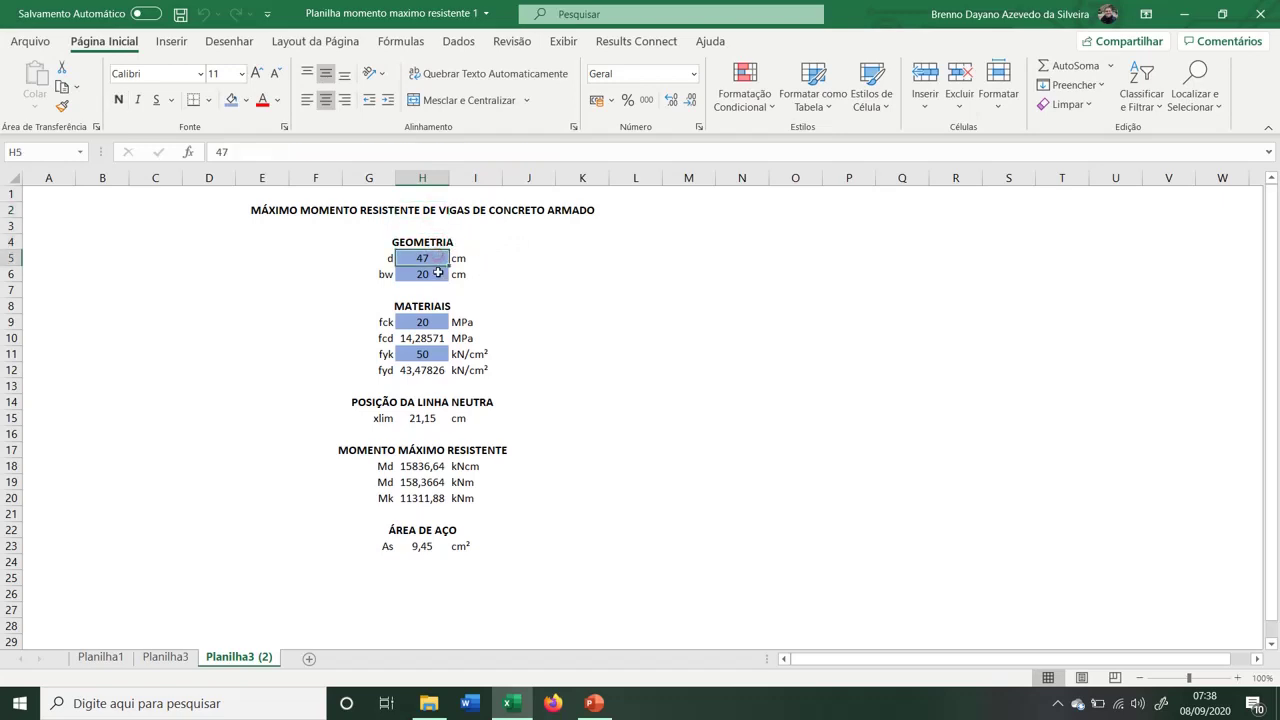
click(437, 274)
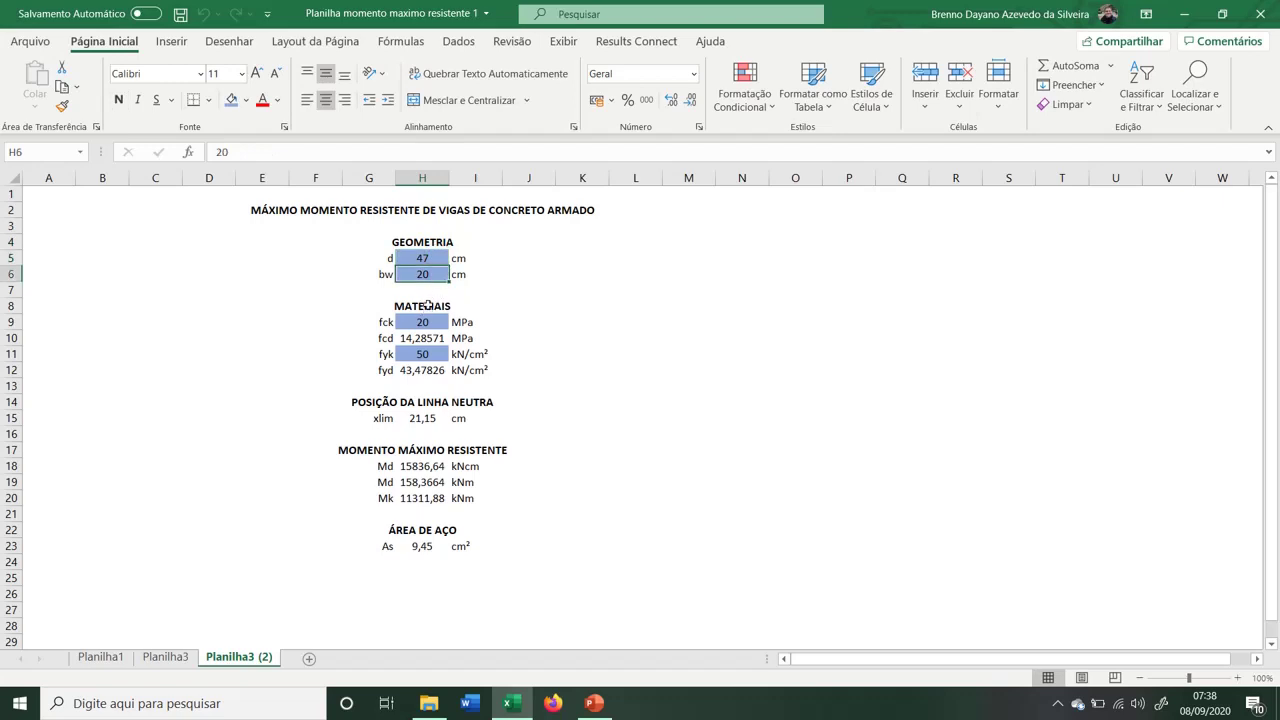
click(428, 304)
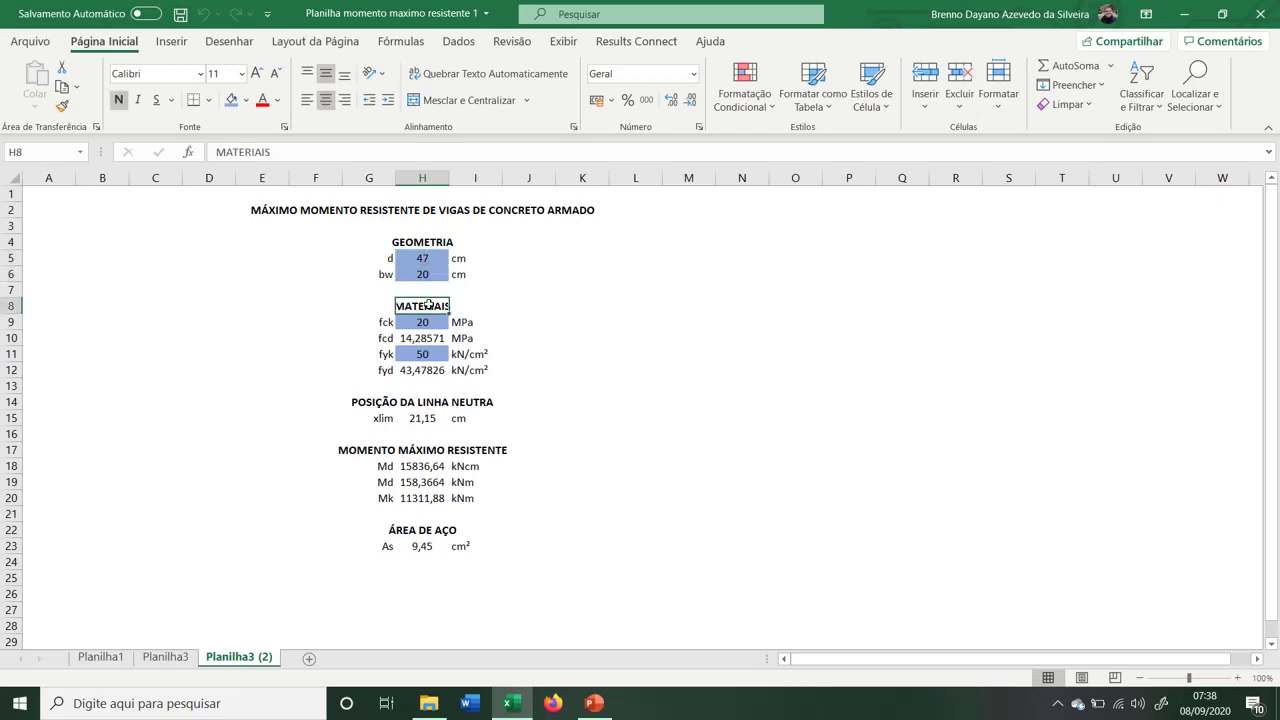
click(421, 324)
click(425, 338)
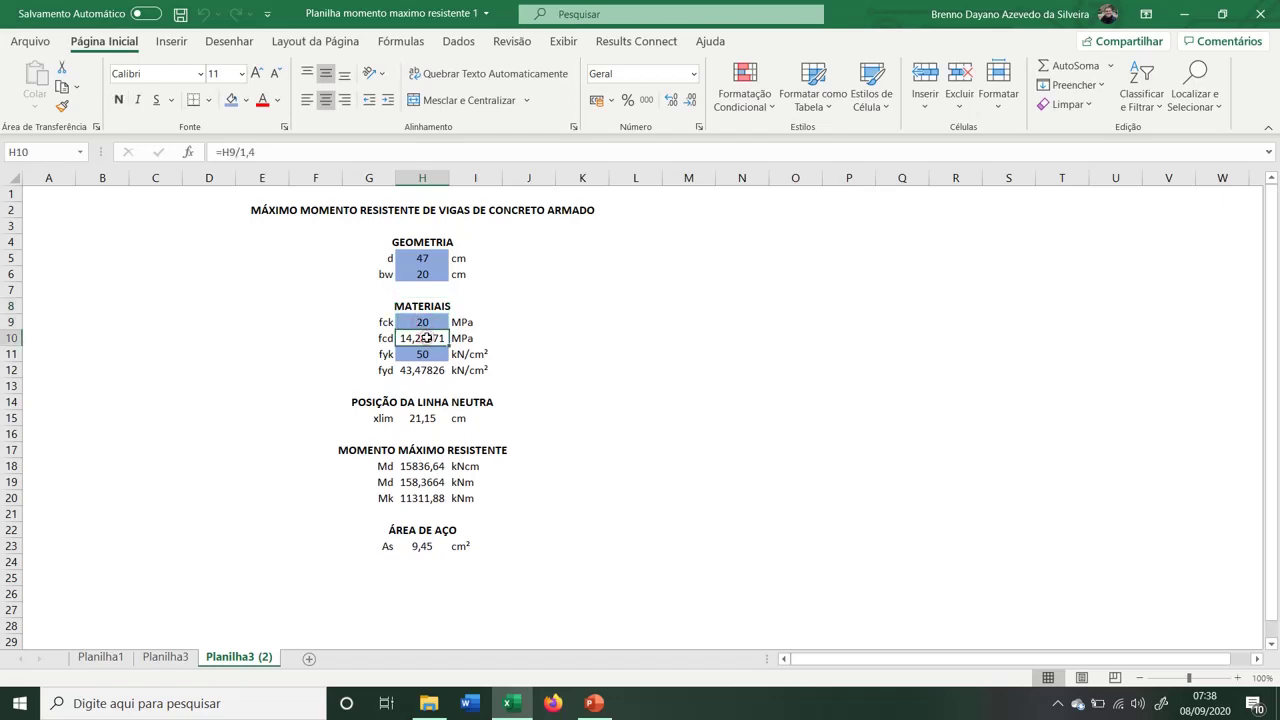
click(435, 355)
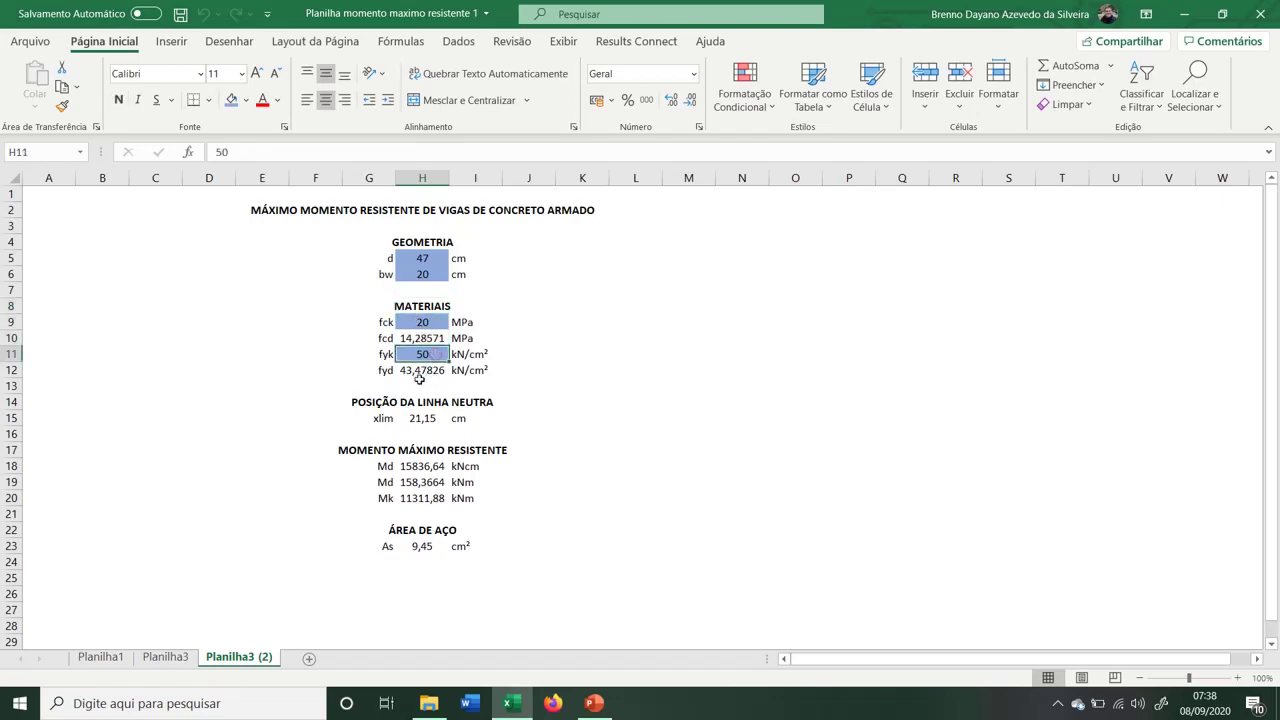
click(418, 371)
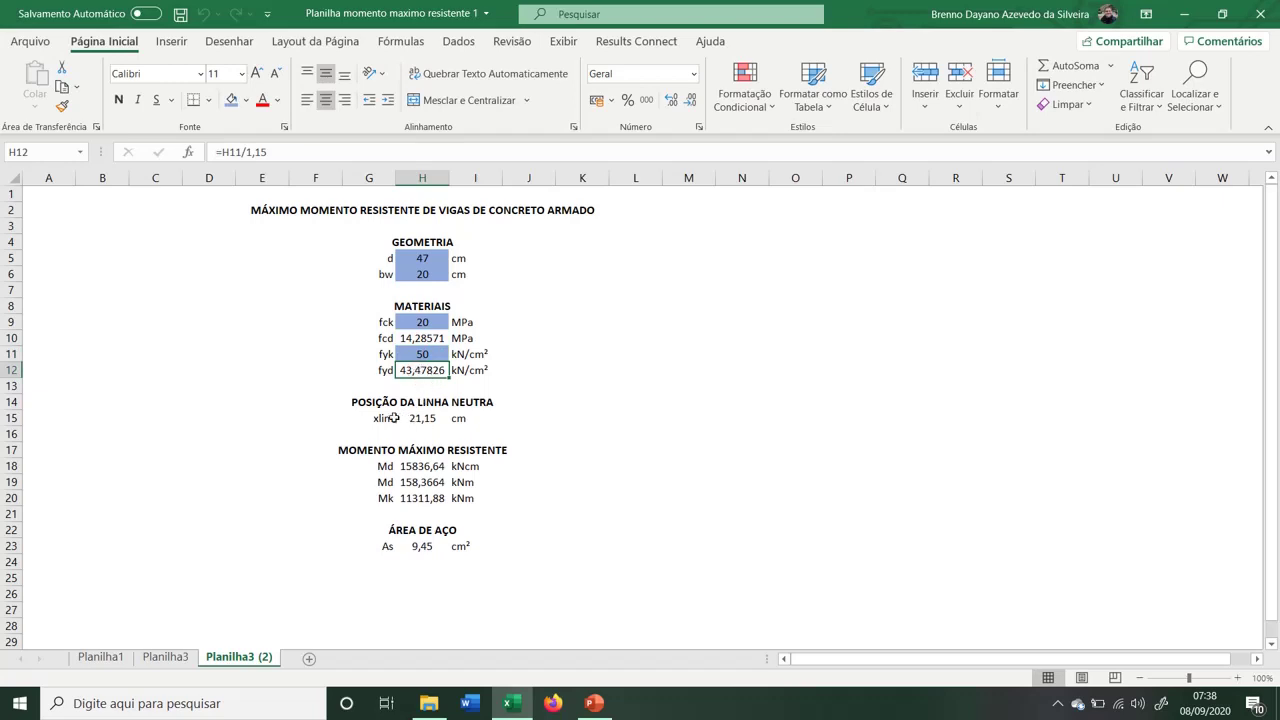
click(416, 549)
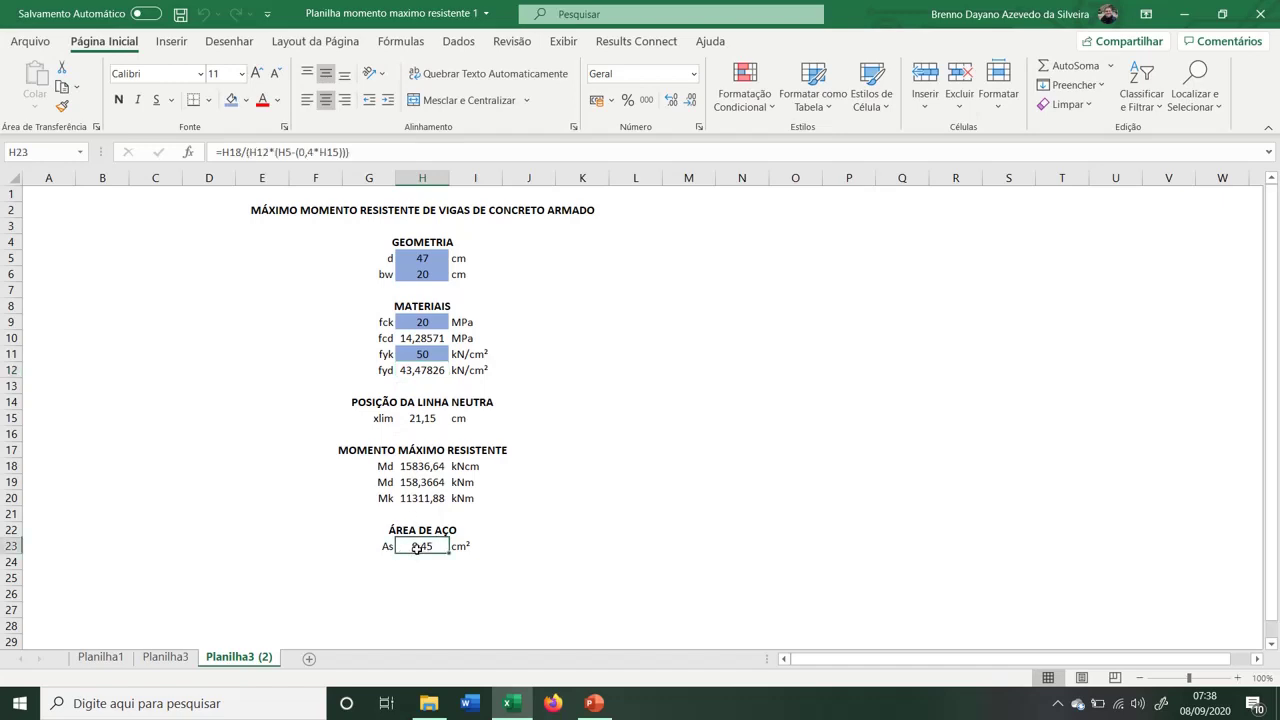
Move the neutral axis and maximum moment sections down to start at row 19, and the ÁREA DE AÇO section up to G14:I15
click(362, 400)
drag(362, 400, 488, 588)
click(430, 608)
drag(384, 607, 463, 401)
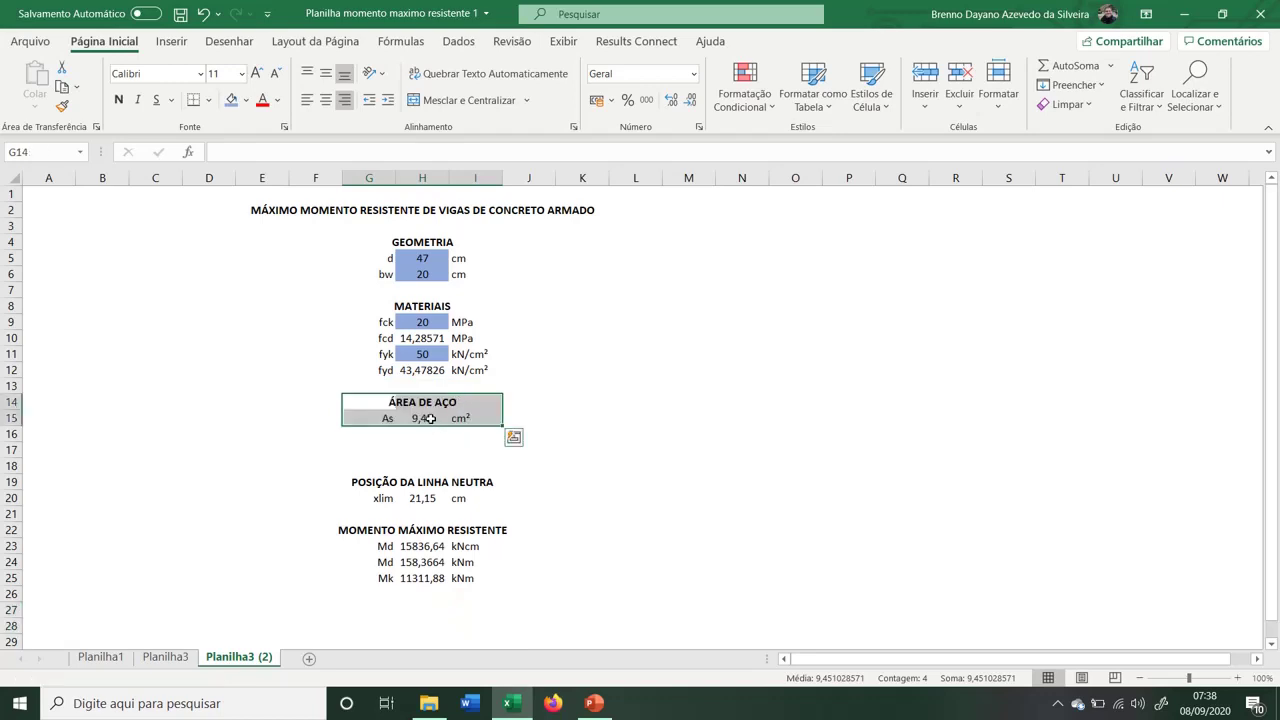
Remove the As formula from H15 and turn the cell into an empty blue input cell by copying the fyk cell H11
click(430, 418)
key(Delete)
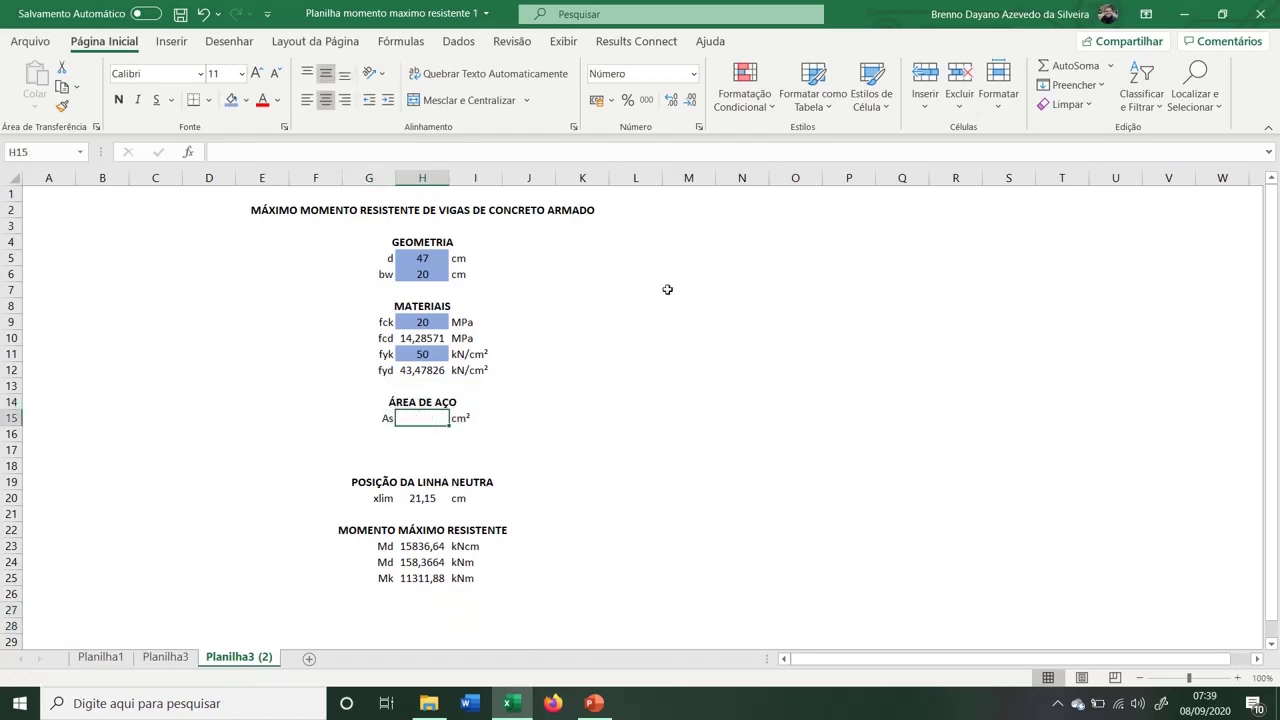
click(429, 355)
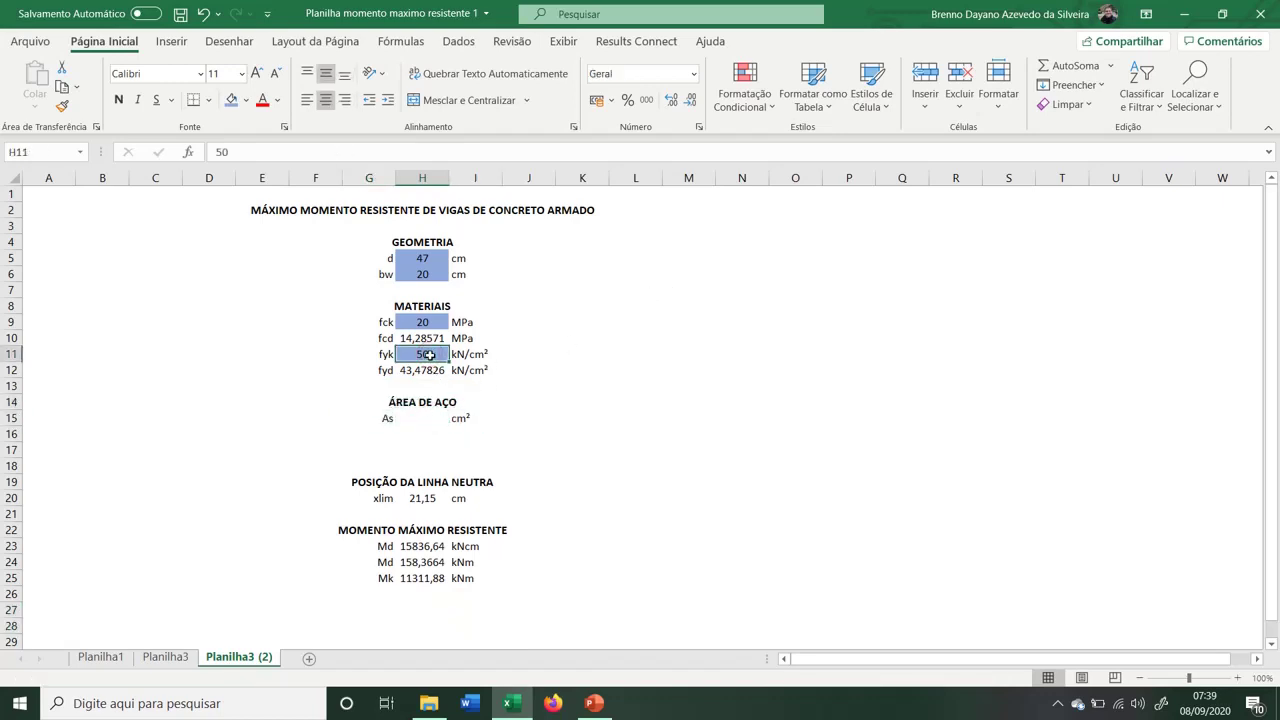
key(ctrl+c)
click(432, 418)
key(ctrl+v)
key(Escape)
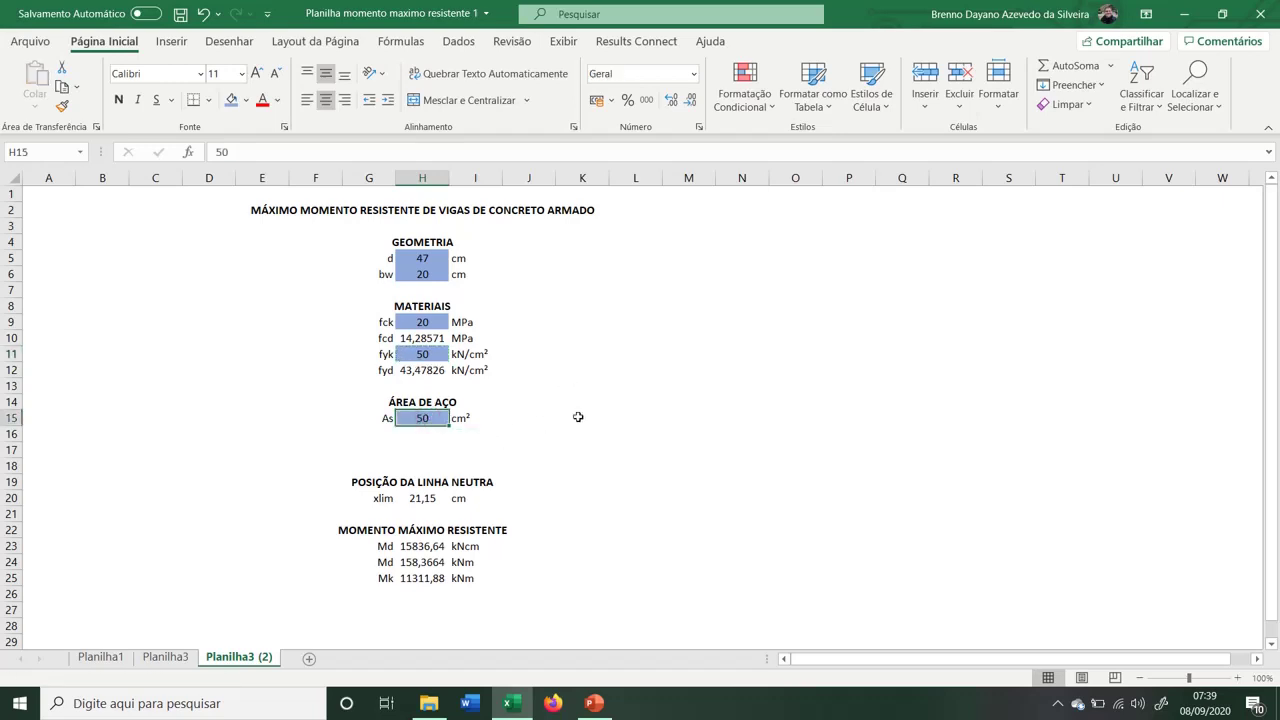
key(Return)
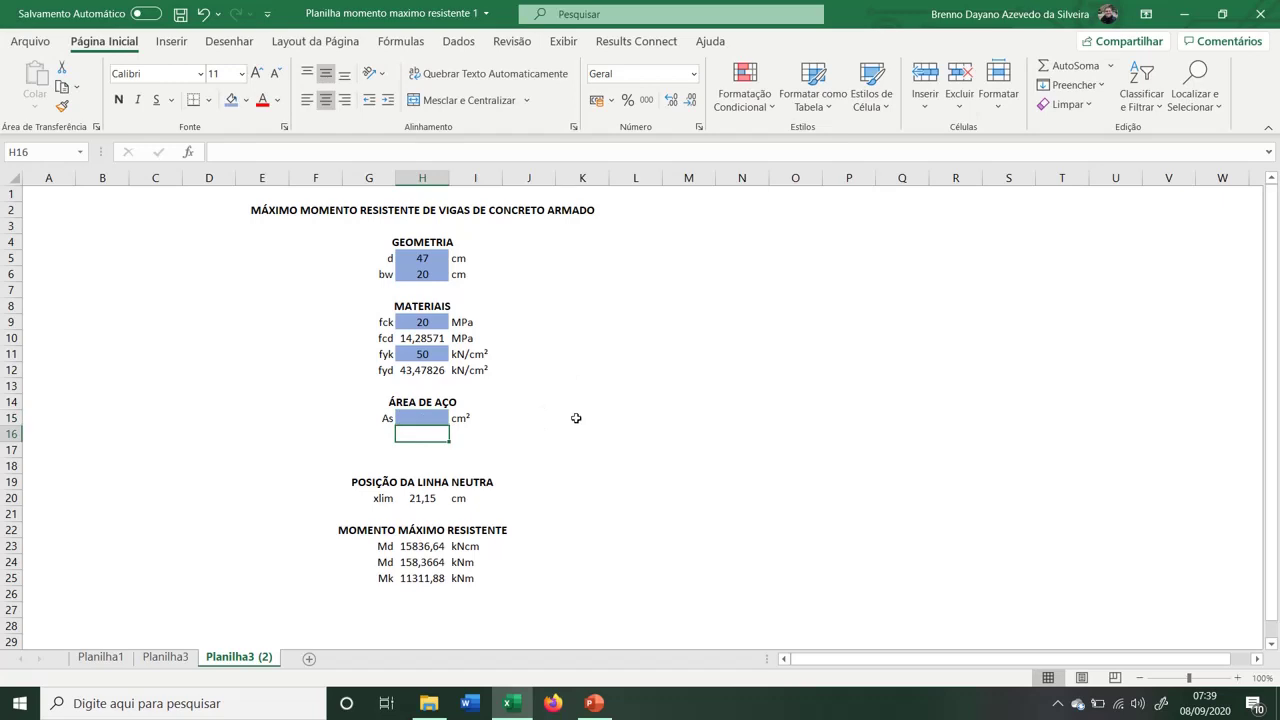
Move the POSIÇÃO DA LINHA NEUTRA and MOMENTO MÁXIMO RESISTENTE sections up to start at row 17
drag(350, 482, 491, 577)
key(ctrl+x)
key(Up)
key(Up)
key(ctrl+v)
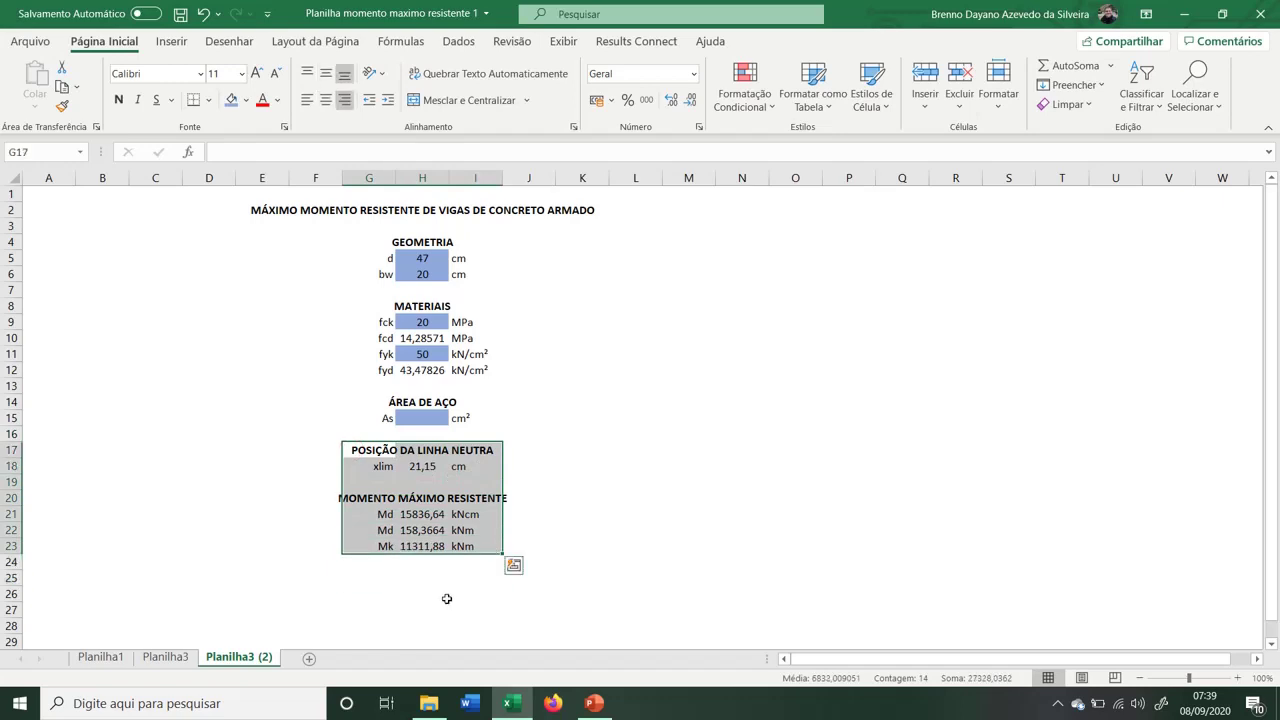
Move the MOMENTO MÁXIMO RESISTENTE section down to start at row 24 and the xlim entry down to row 20
click(447, 598)
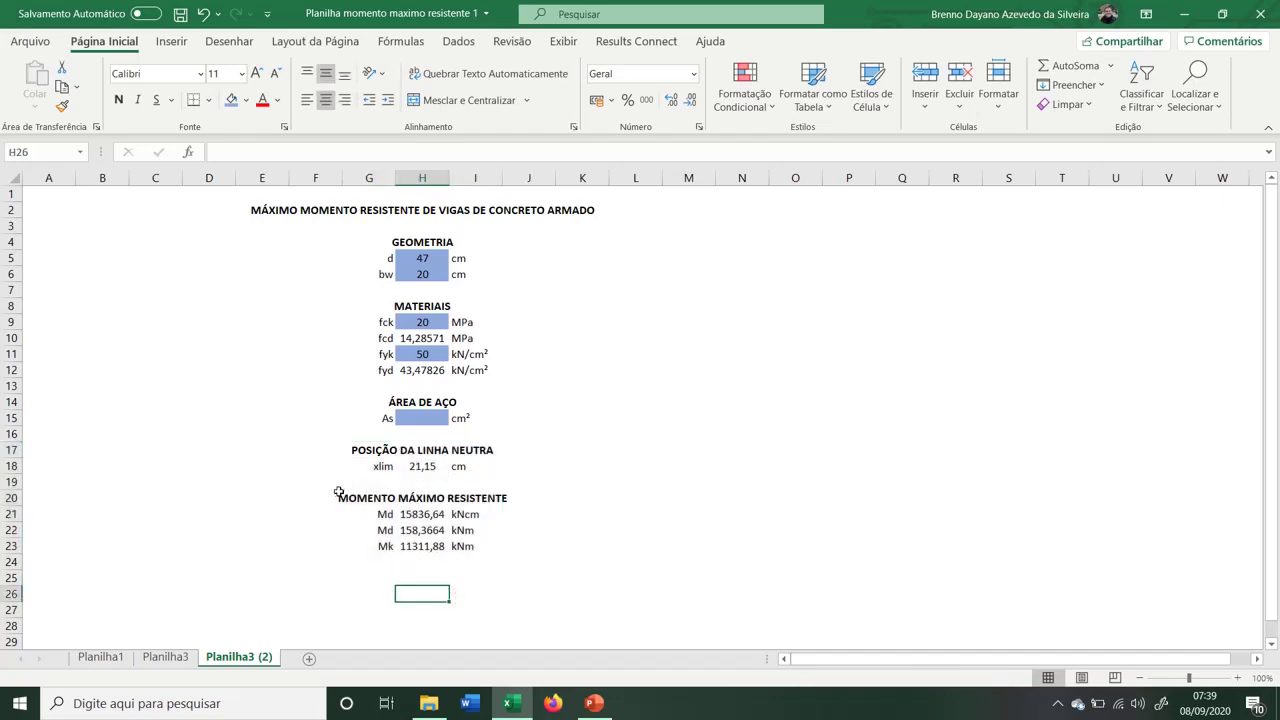
drag(326, 497, 548, 594)
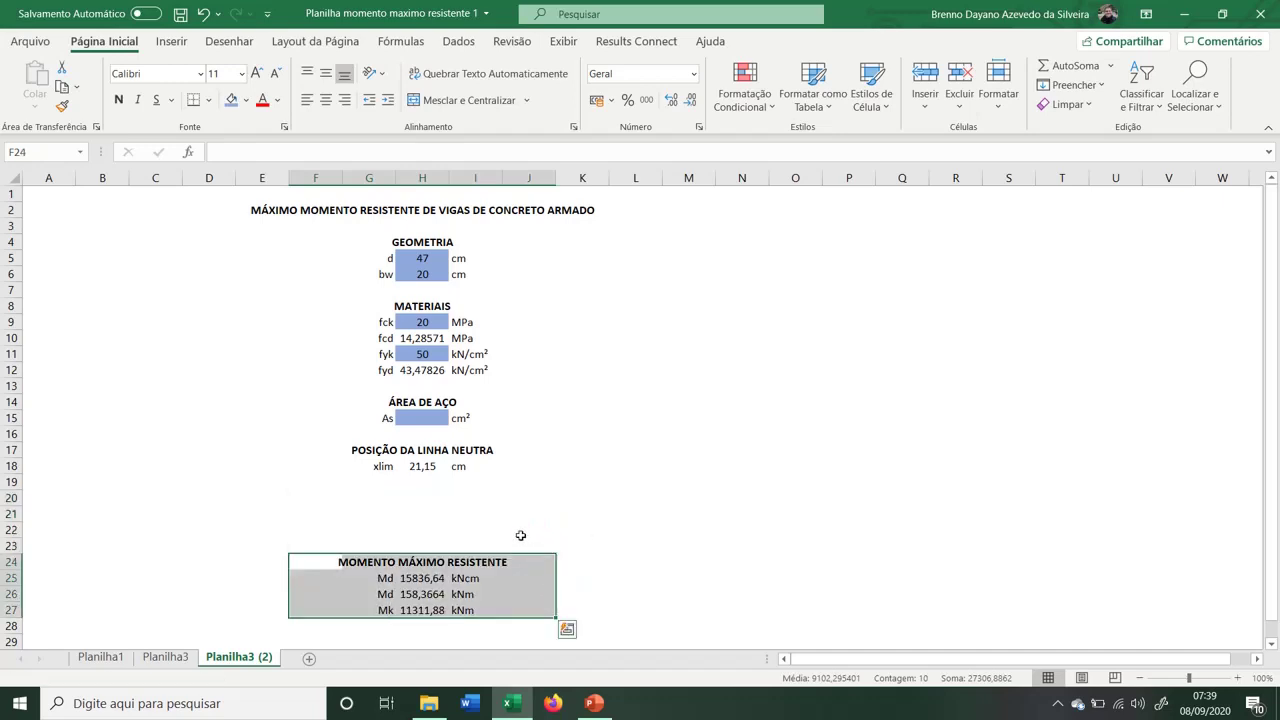
drag(375, 466, 497, 500)
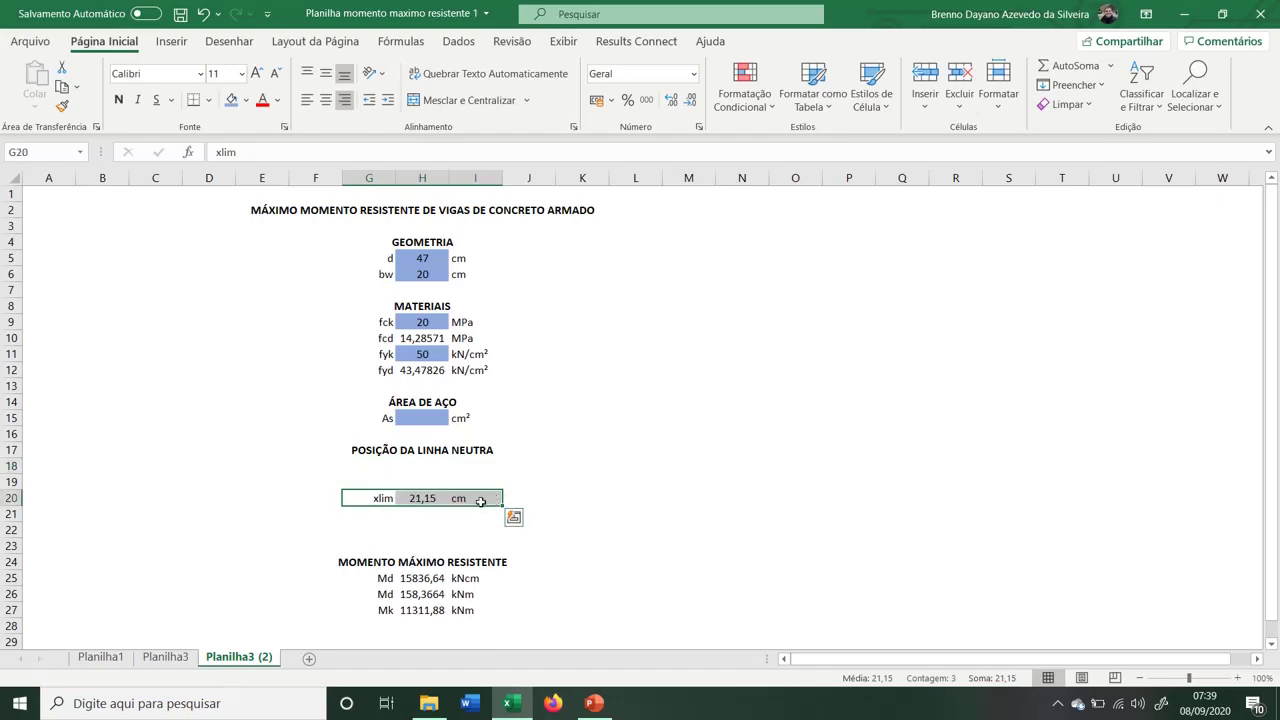
Add an entry labelled x with the unit cm in row 18, directly under the neutral axis heading
click(389, 470)
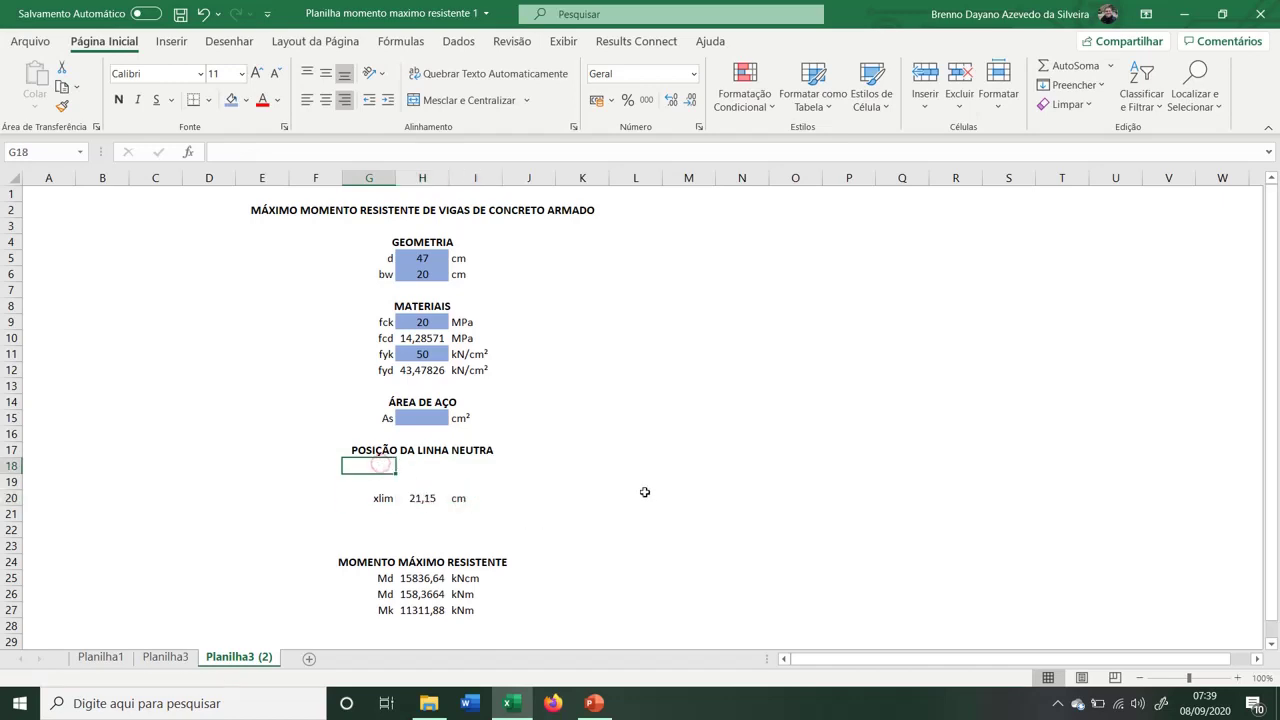
text(x)
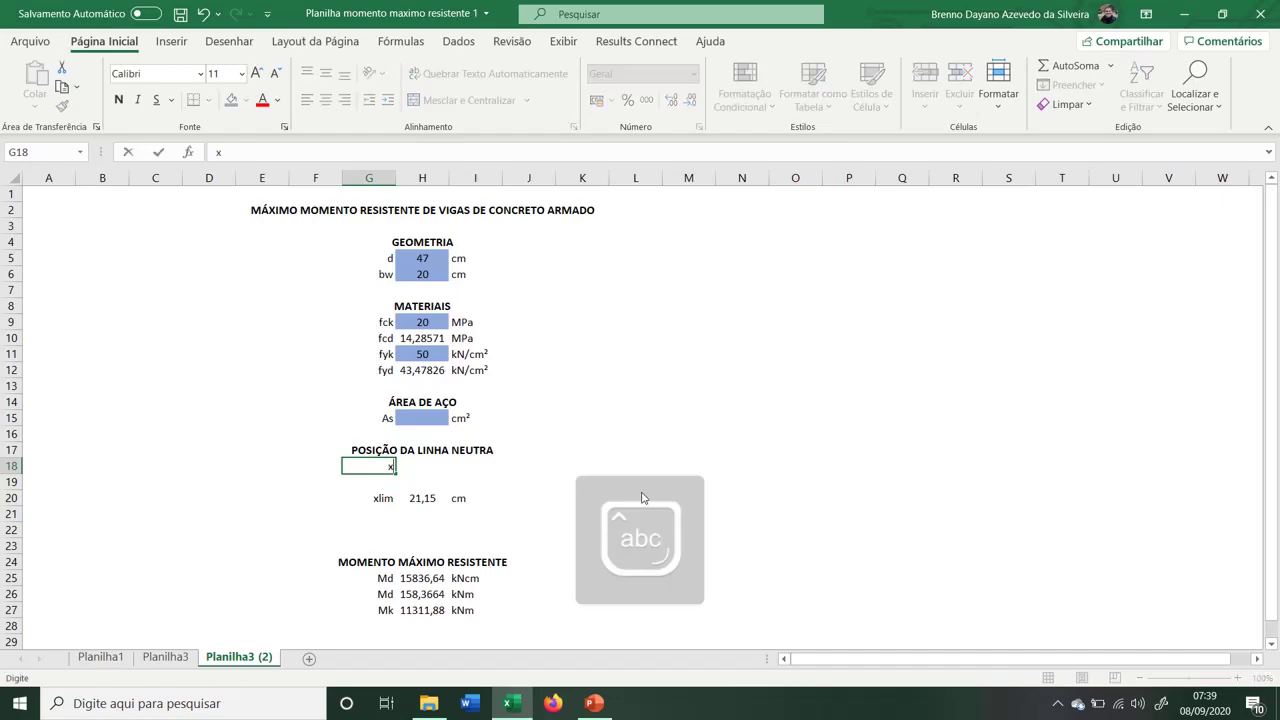
key(Tab)
key(Tab)
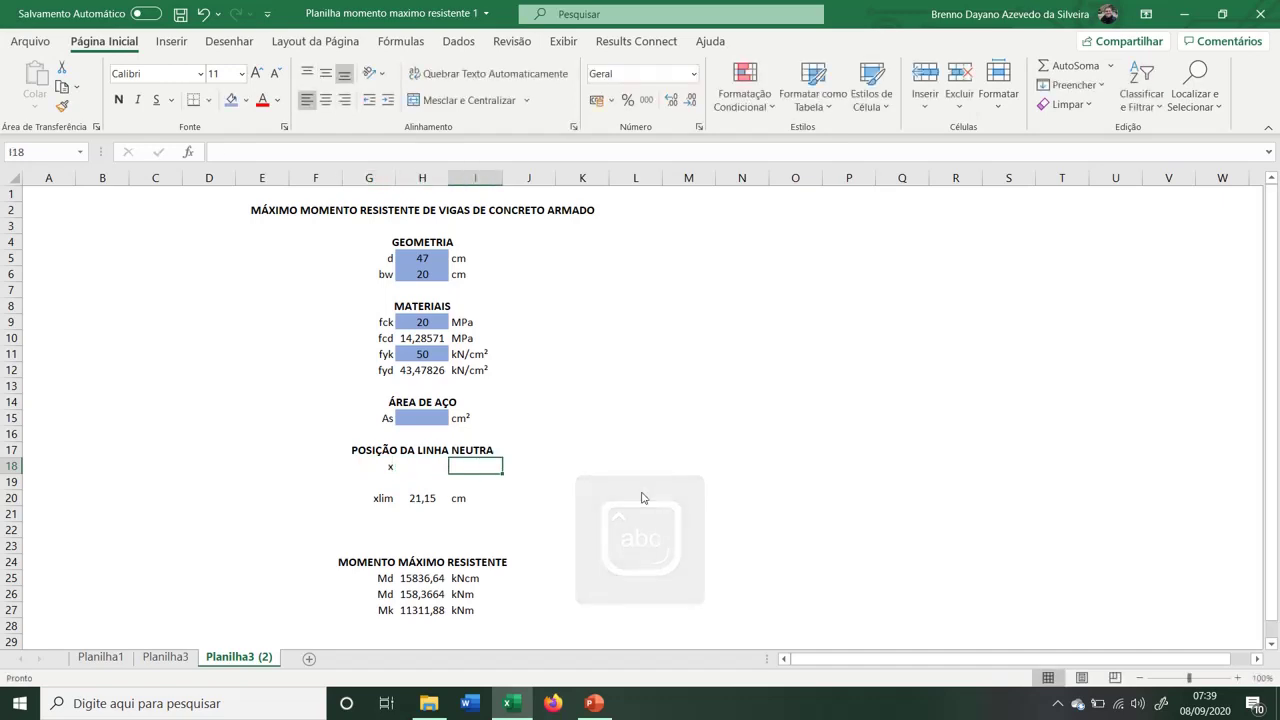
text(cm)
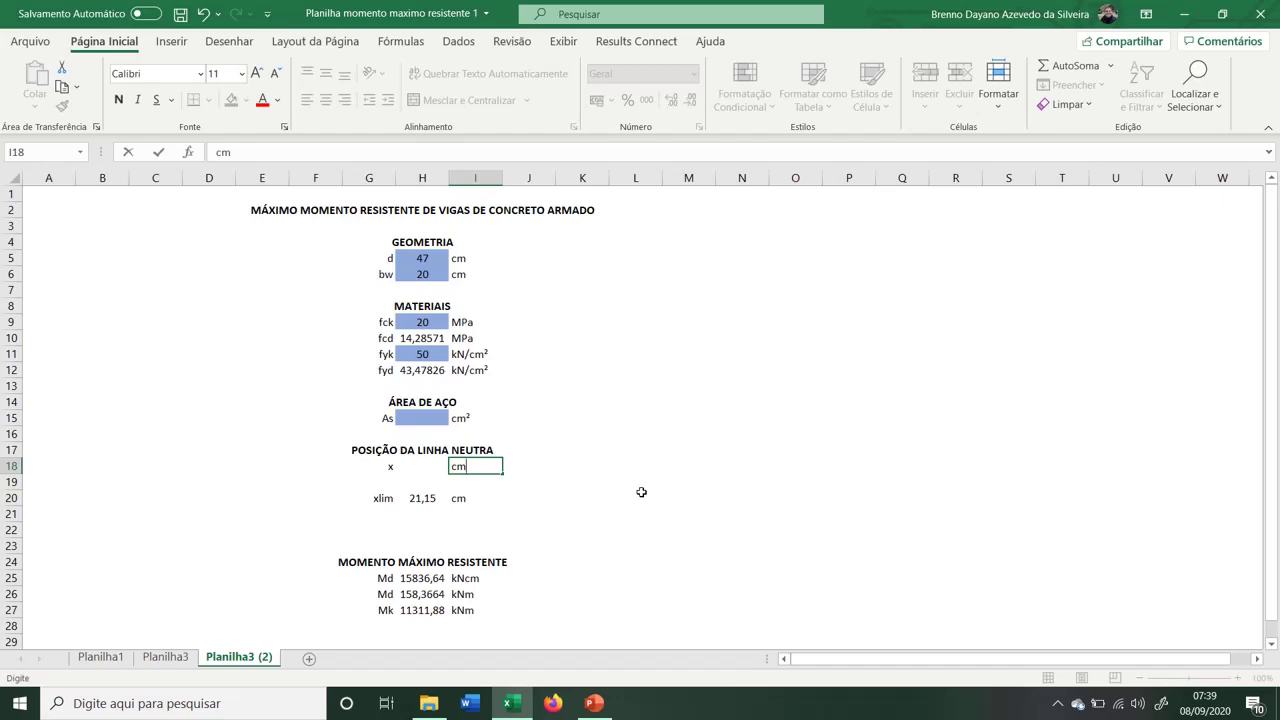
key(Return)
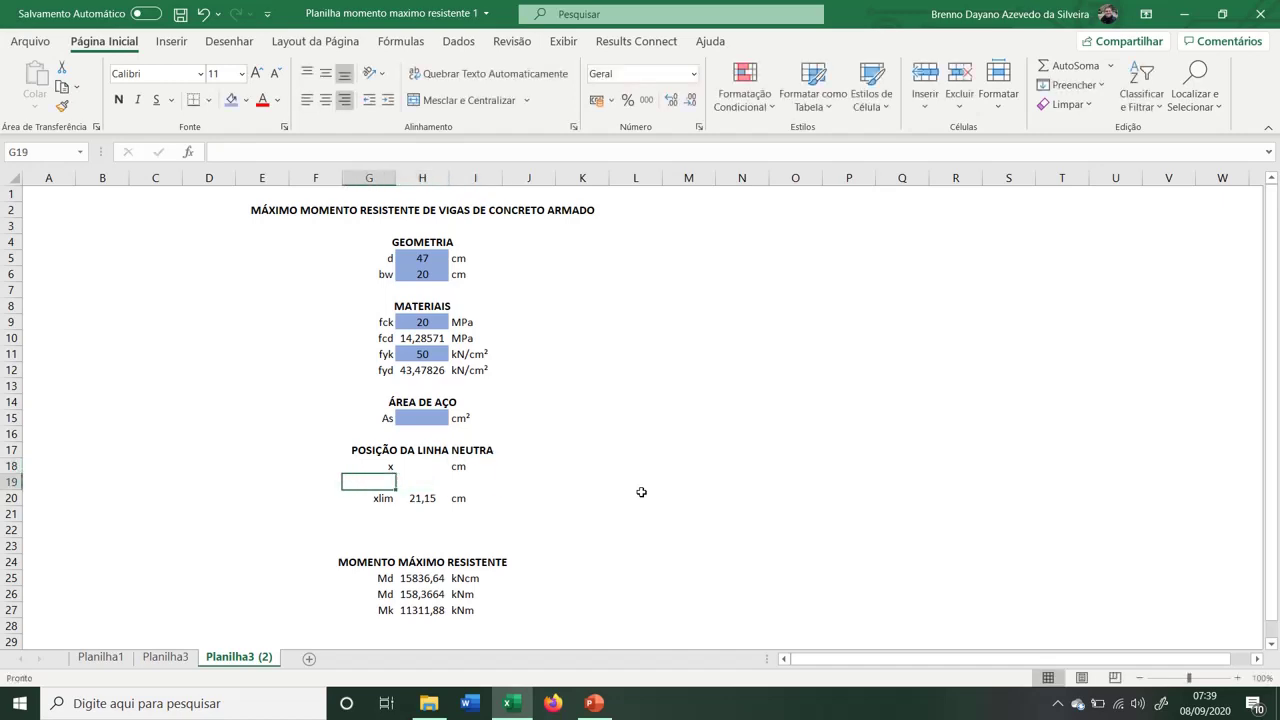
Add an entry labelled x23 with the unit cm in row 19
text(x23)
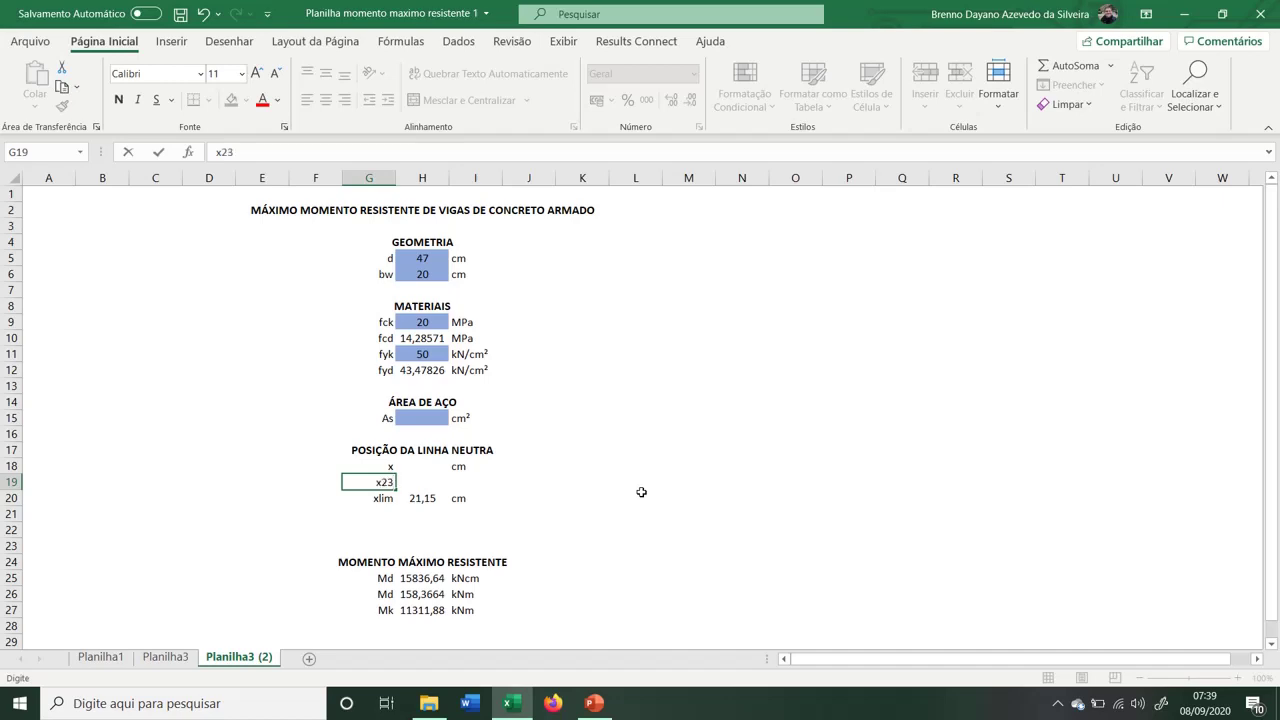
key(Tab)
key(Tab)
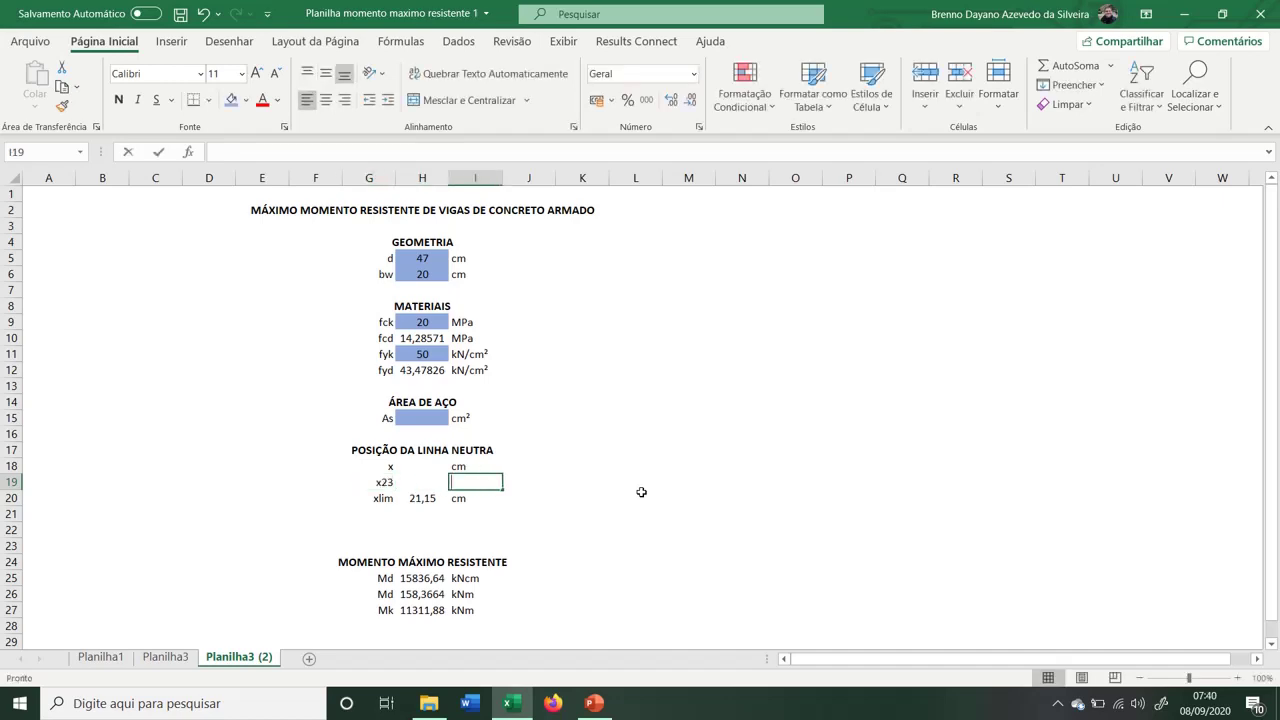
text(cm)
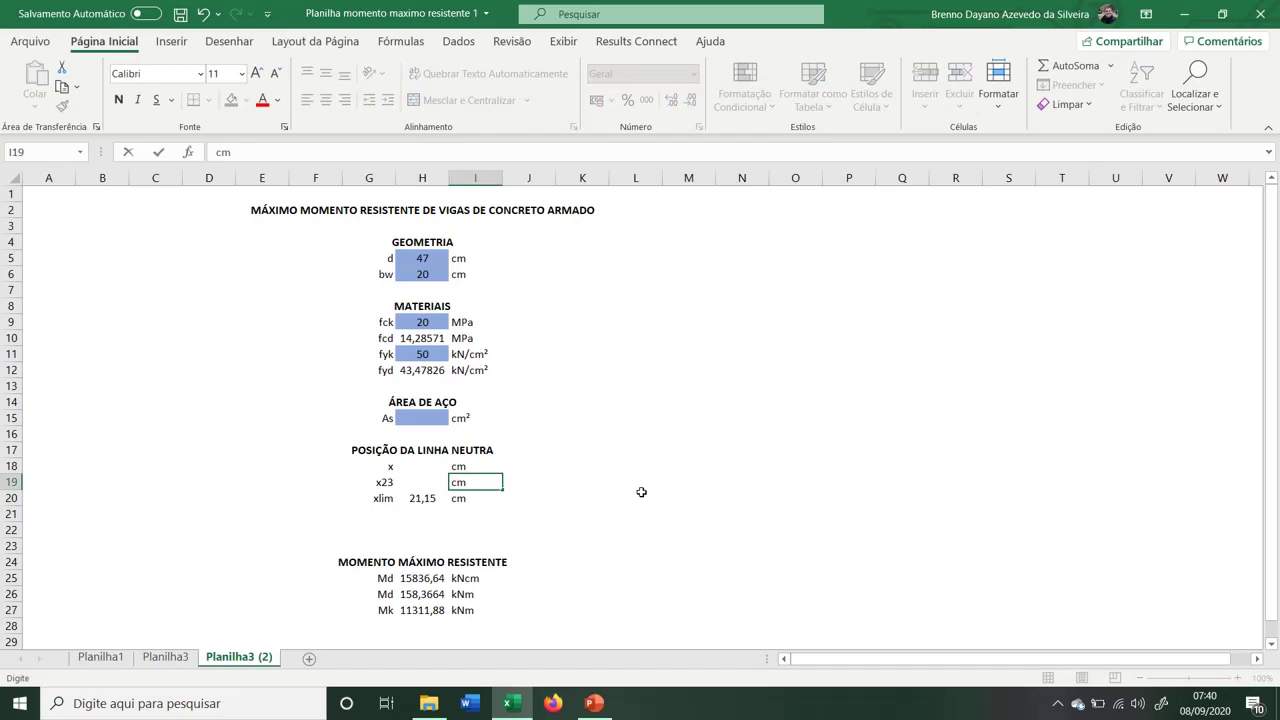
key(Return)
Enter the formula =(H12*H15)/(0,68*(H10/10)*H6) for the neutral axis position x in H18
key(Up)
key(Up)
key(Left)
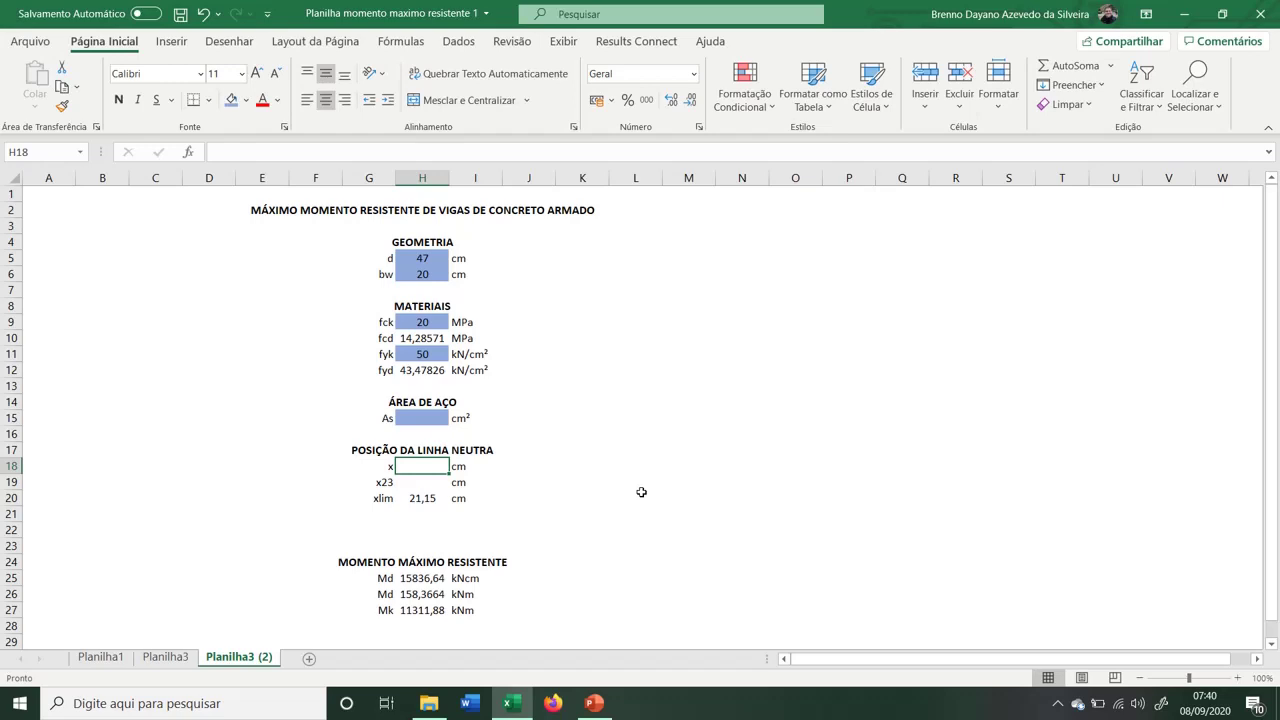
text(=)
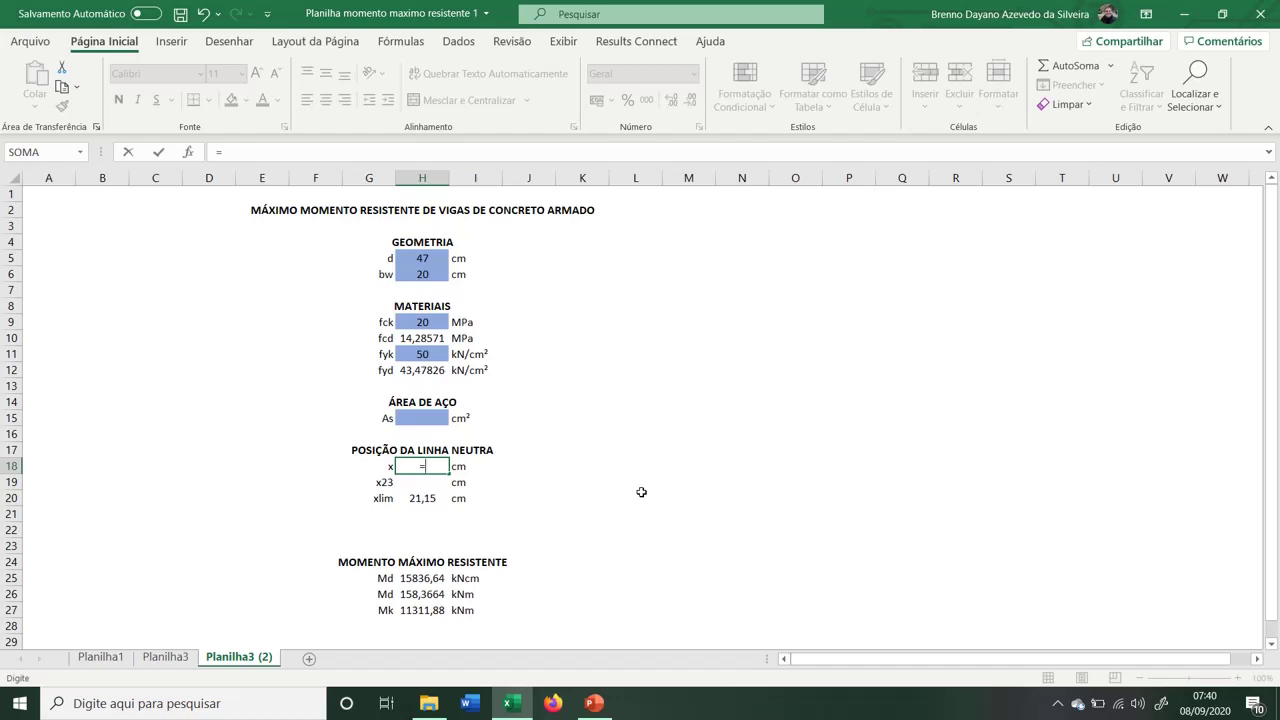
text(()
click(424, 371)
text(*)
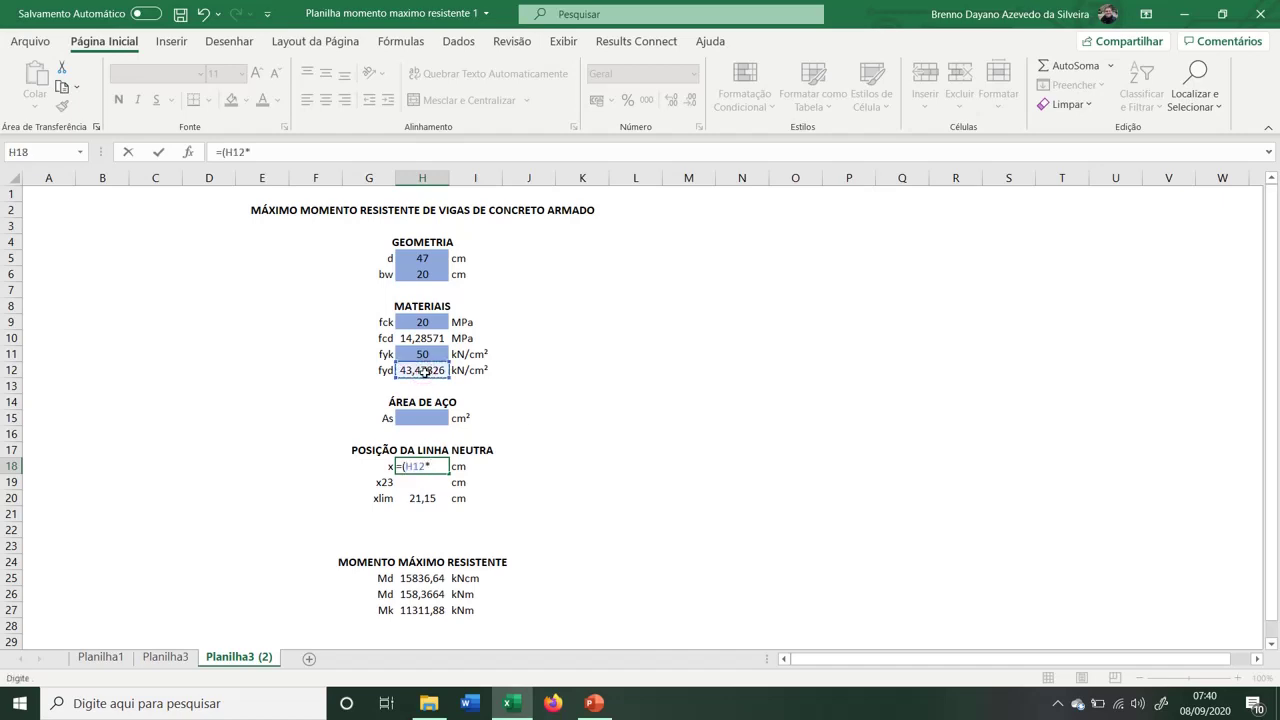
click(417, 419)
text()/(0,68)
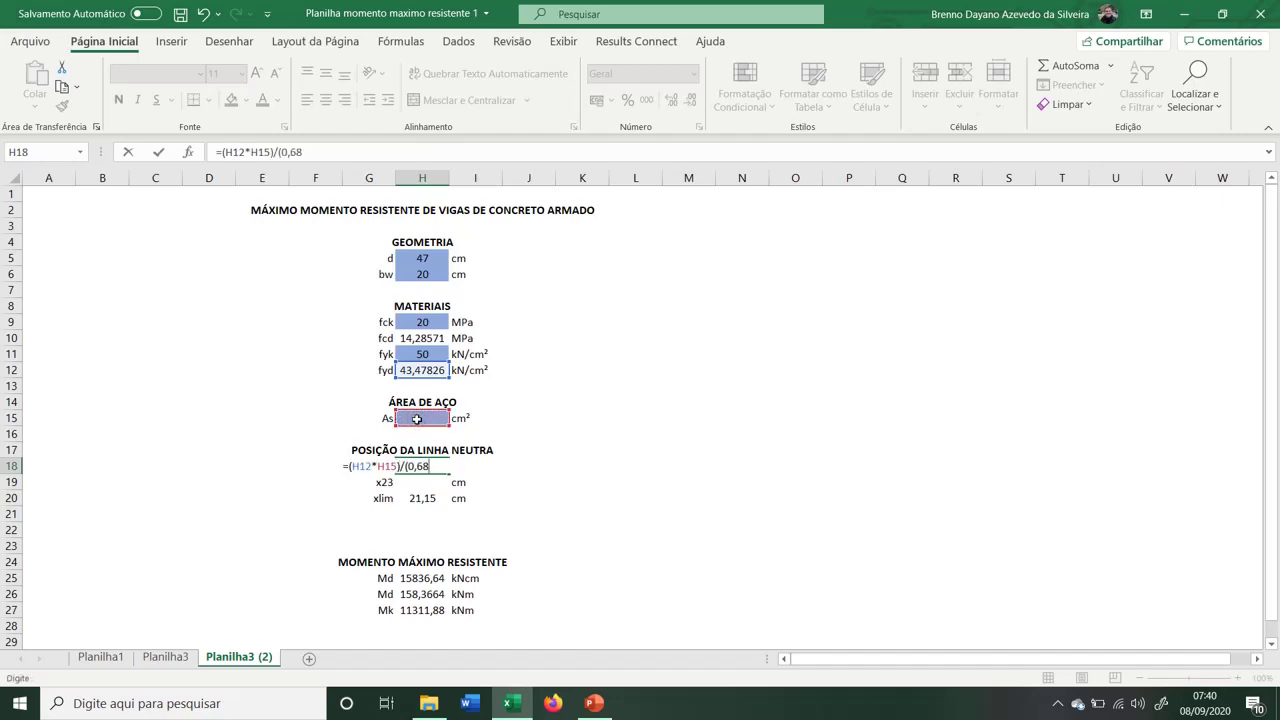
text(*()
click(428, 338)
text(/)
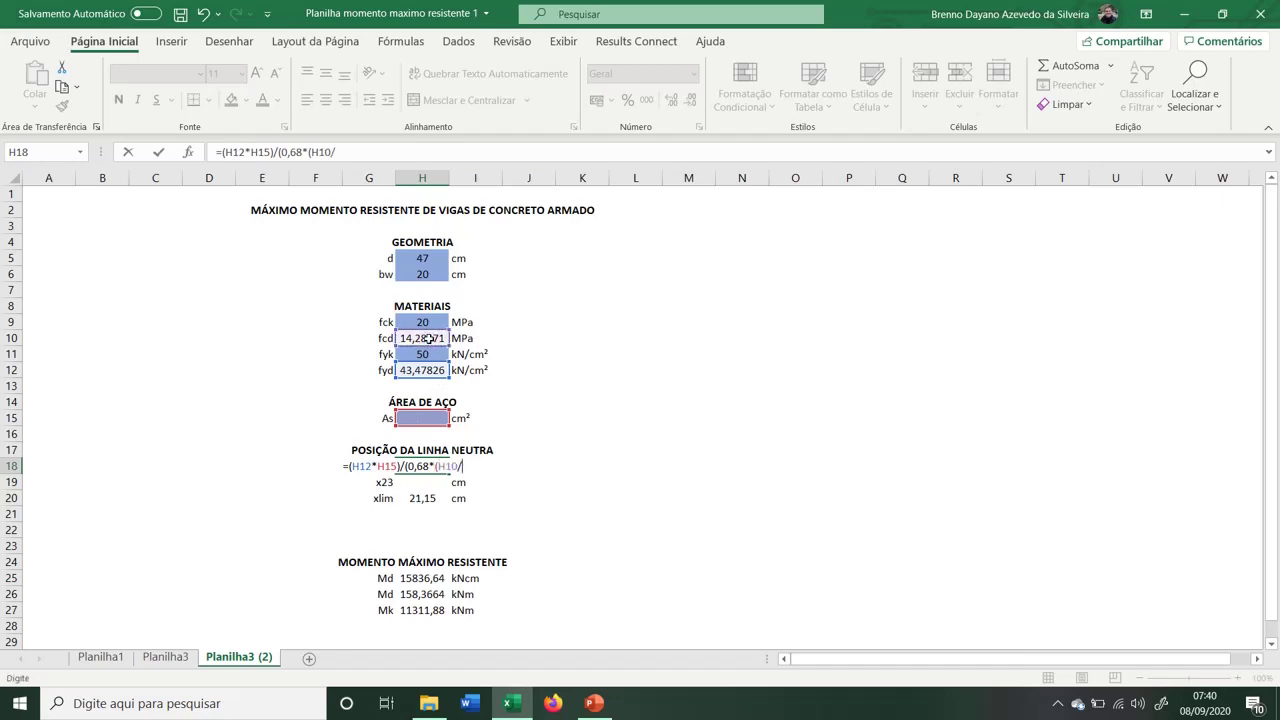
text(10)*)
click(434, 273)
text())
key(Return)
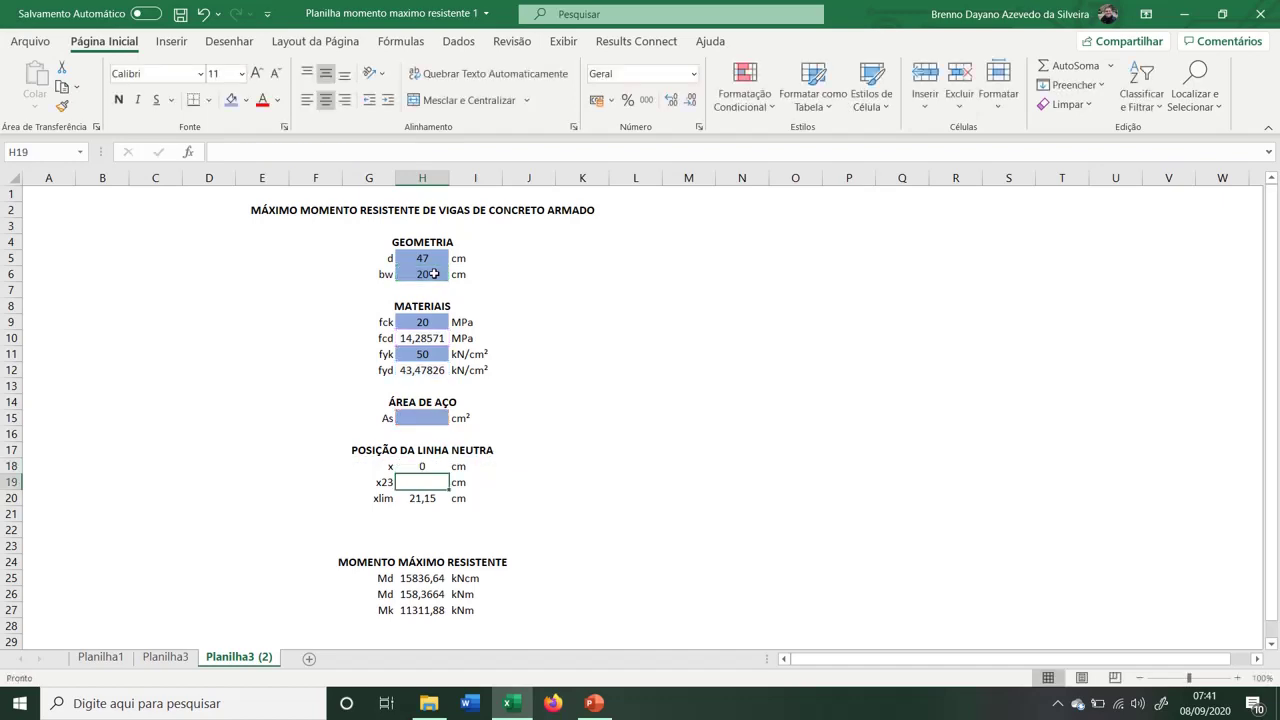
Set the steel area As in H15 to 2 cm²
click(430, 419)
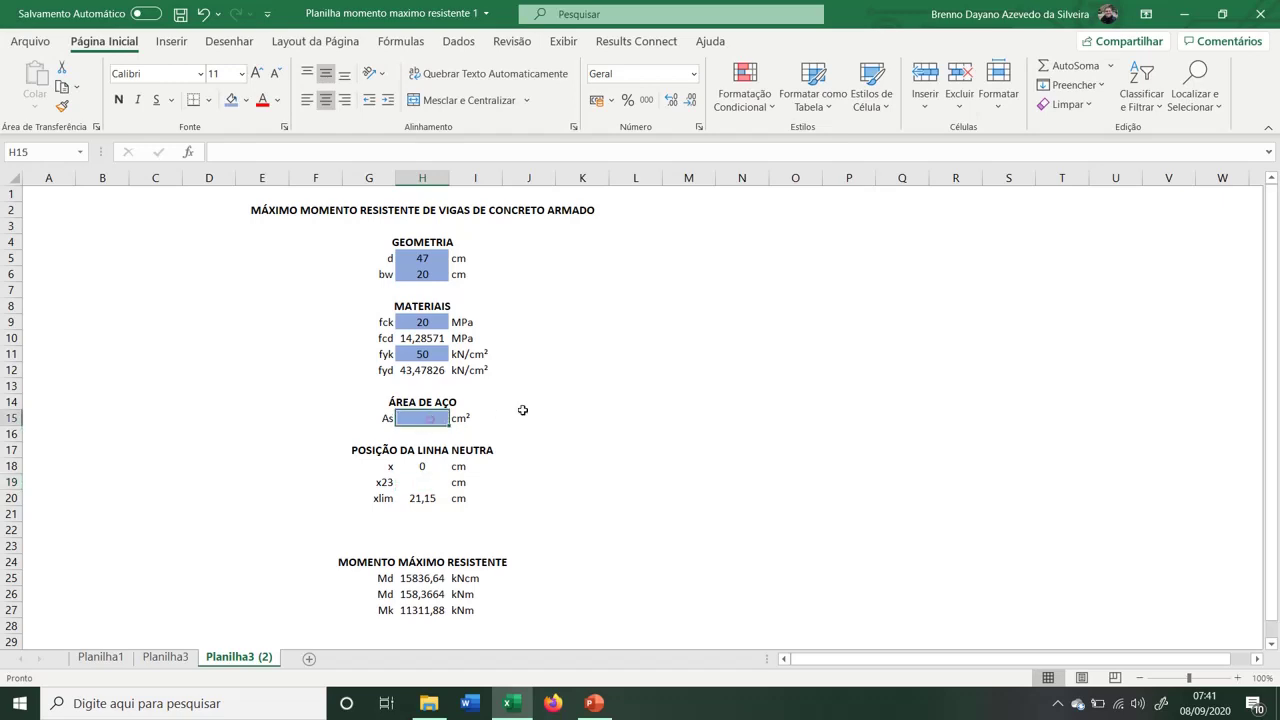
text(2)
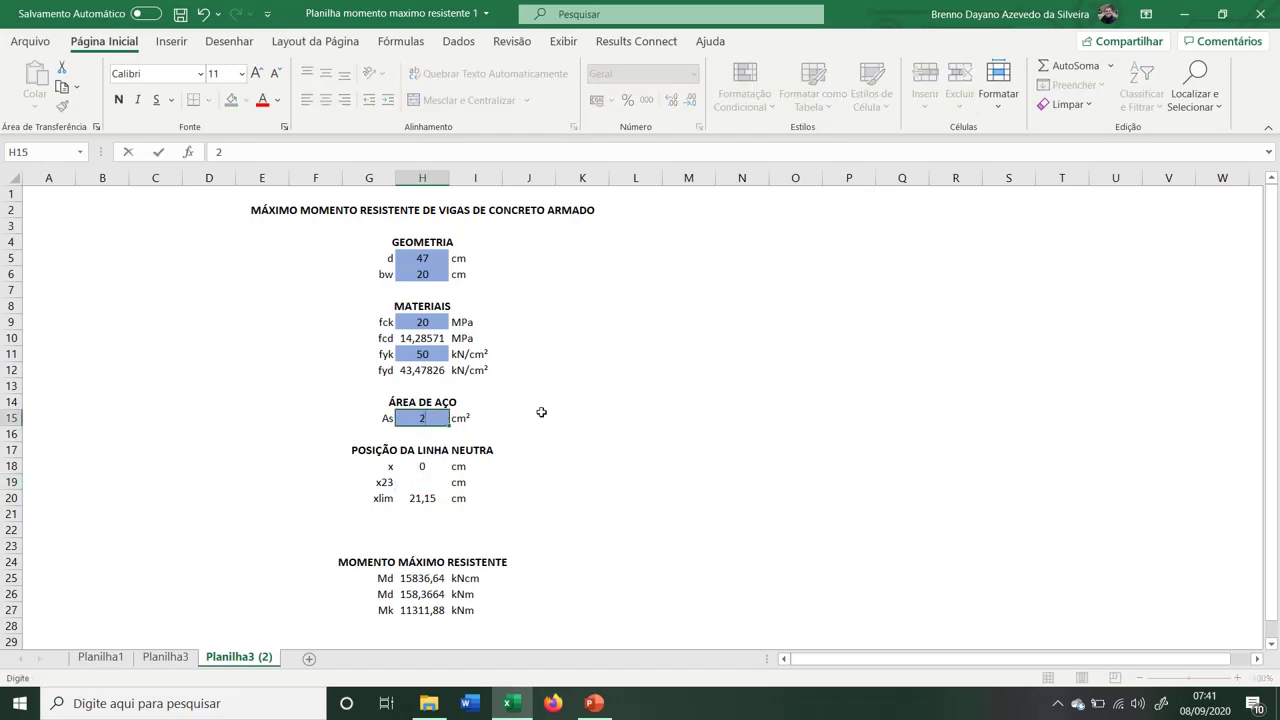
key(Return)
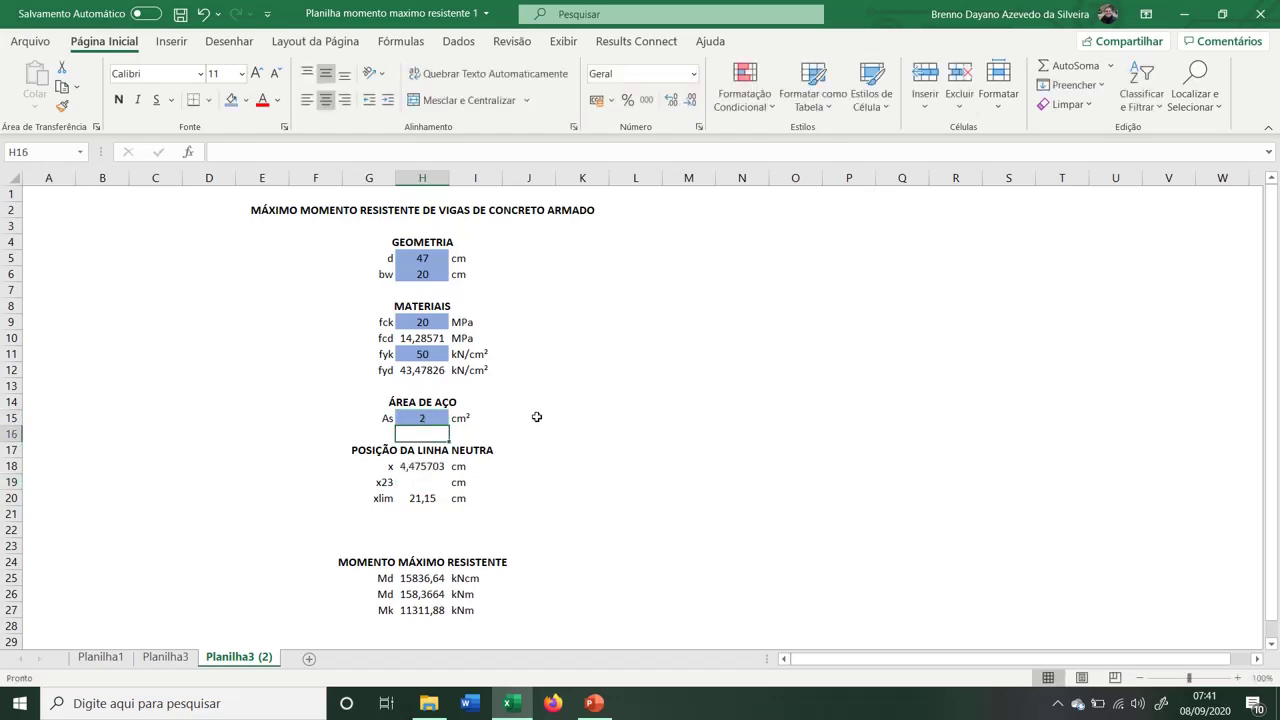
Enter the formula =0,259*H5 for x23 in H19 and check the xlim formula in H20
click(439, 472)
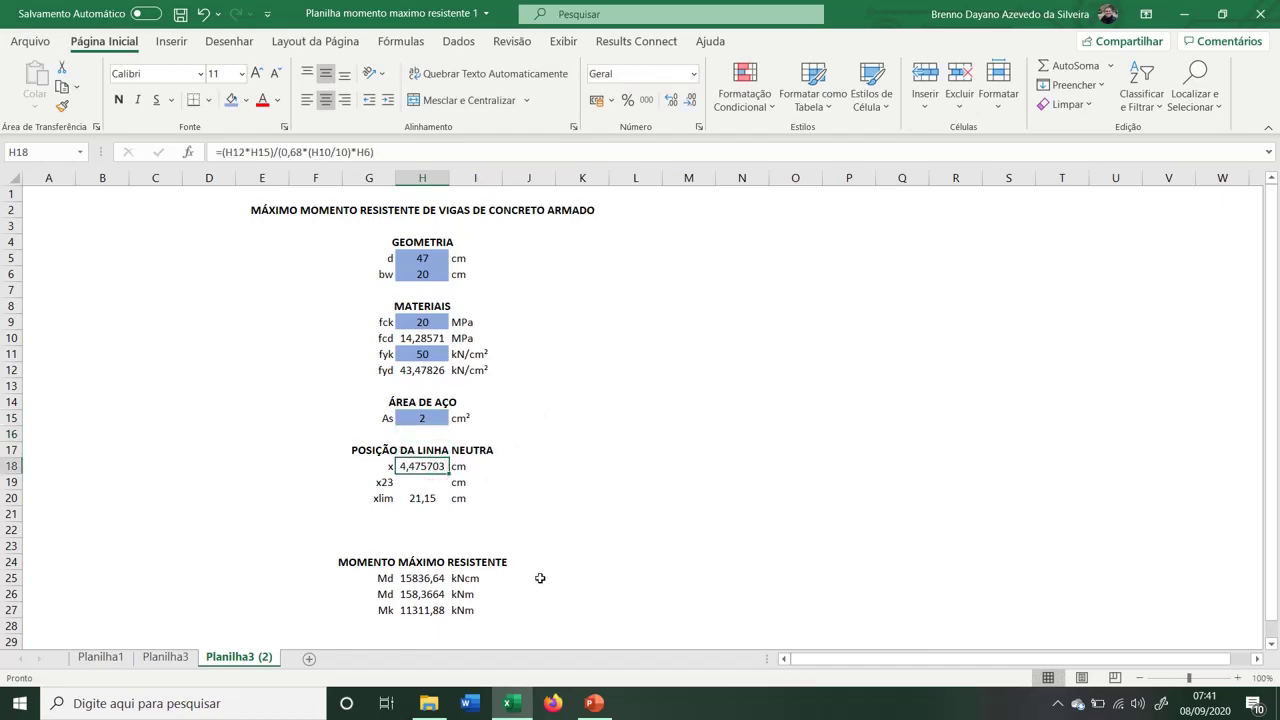
click(424, 487)
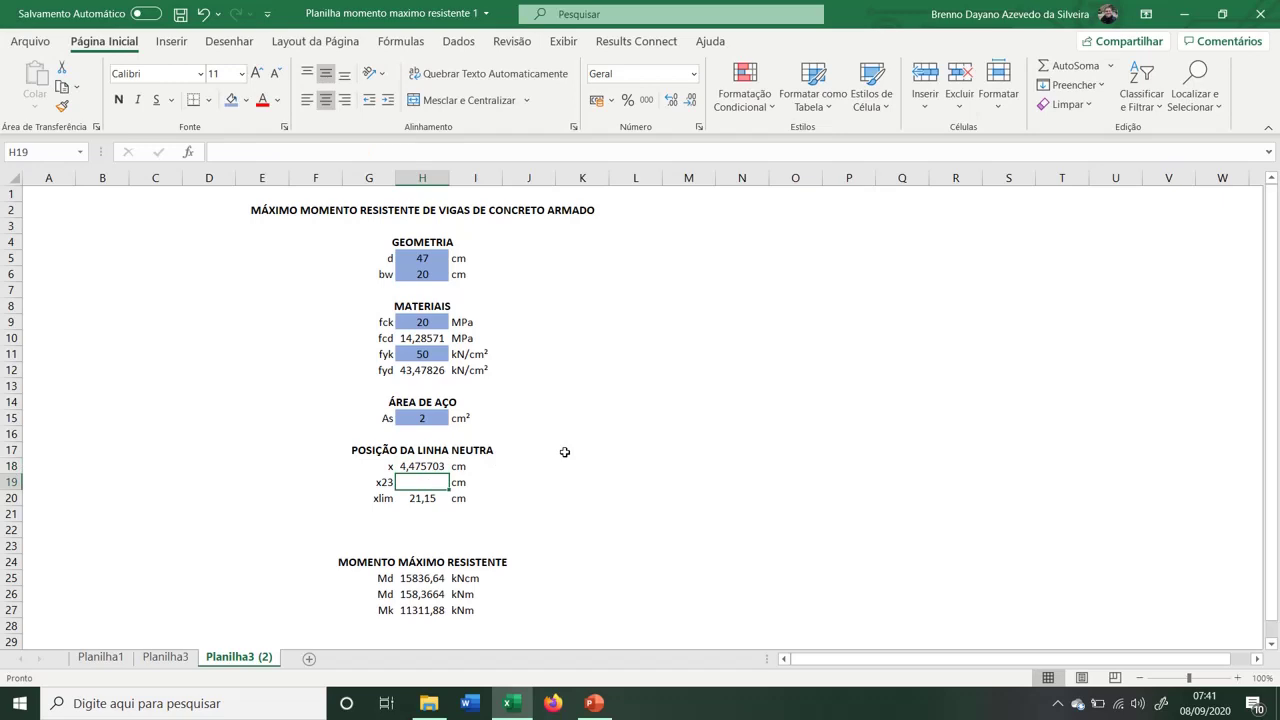
text(=0,259*)
click(425, 257)
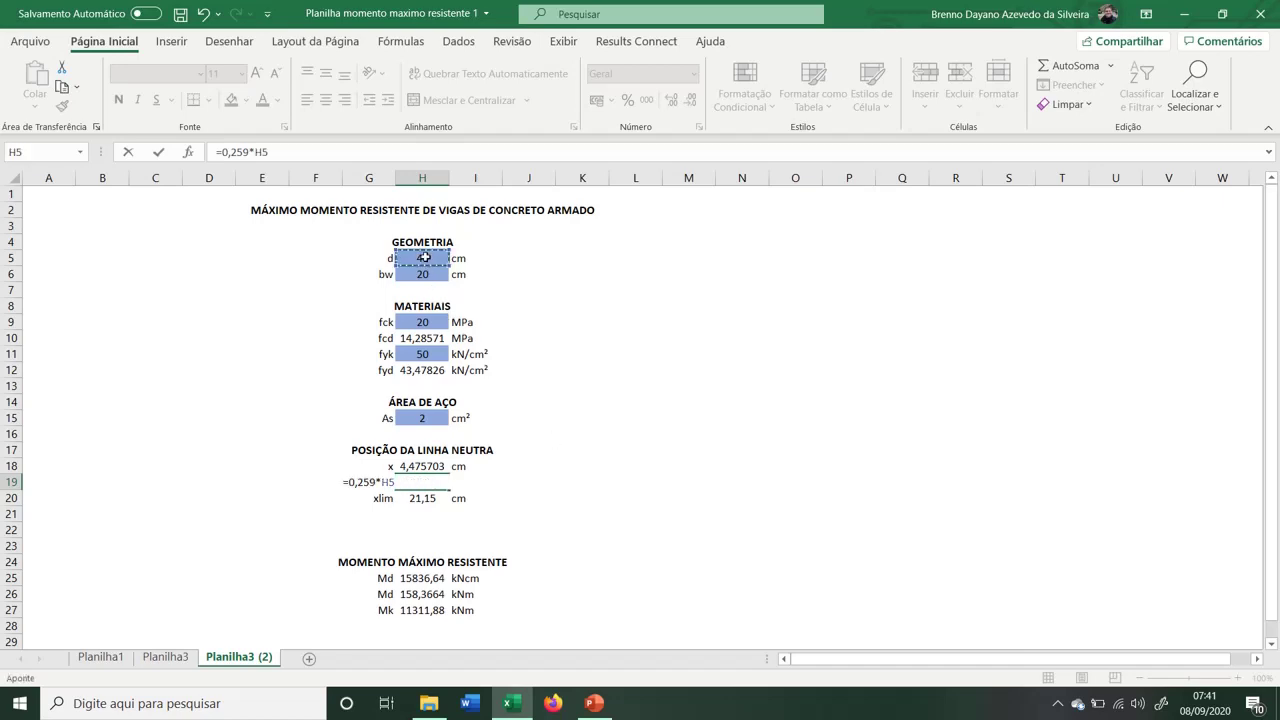
key(Return)
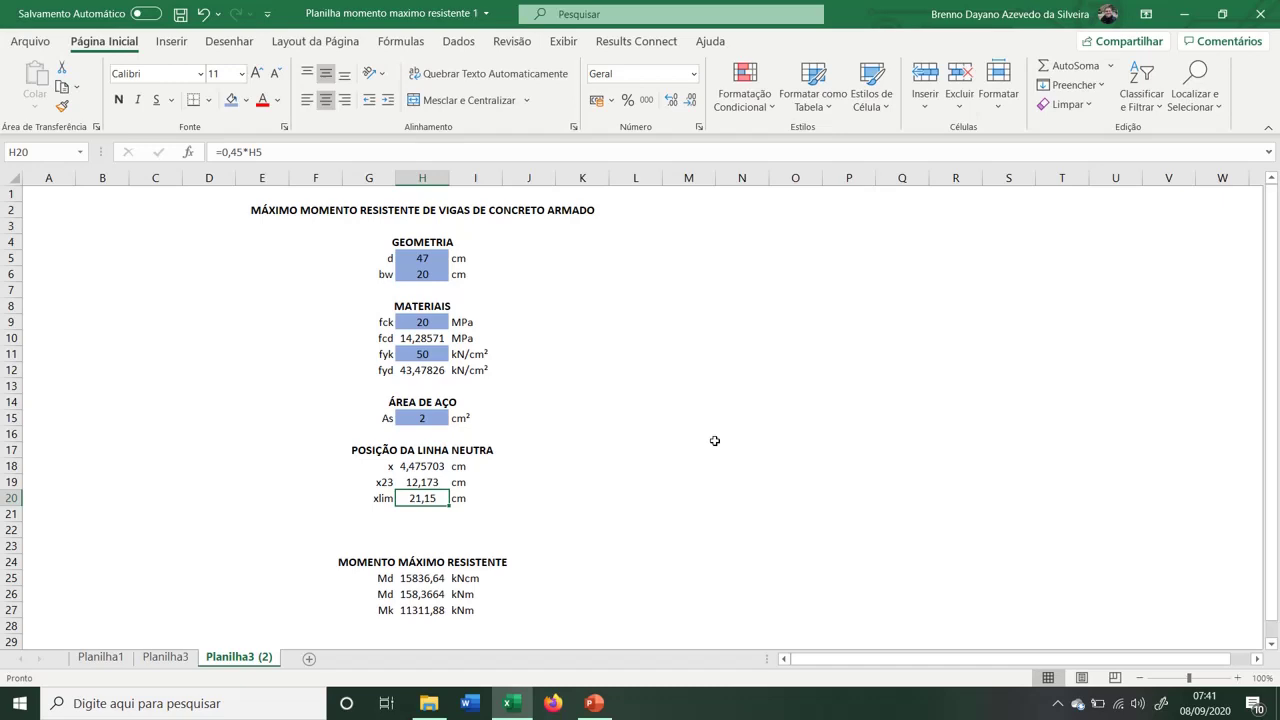
key(F2)
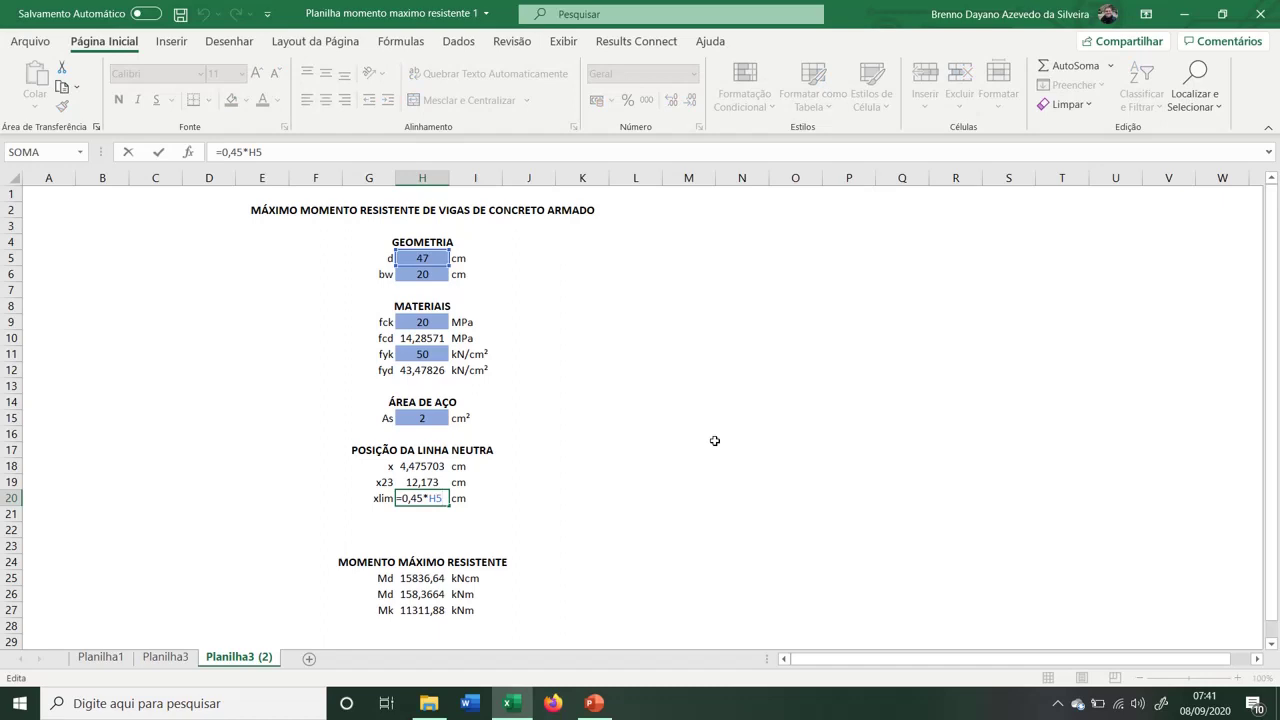
key(ctrl+Return)
Copy the heading POSIÇÃO DA LINHA NEUTRA from H17 to H22
click(424, 527)
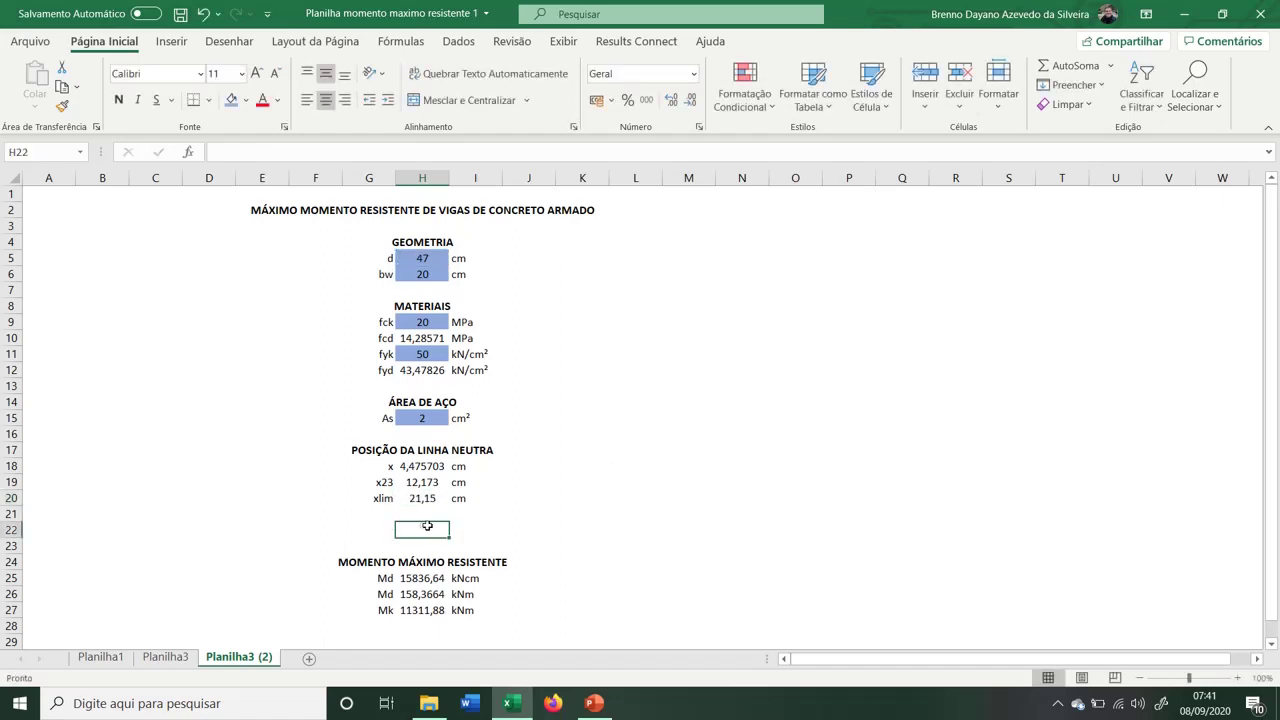
key(Up)
key(Up)
key(Up)
key(Up)
key(Up)
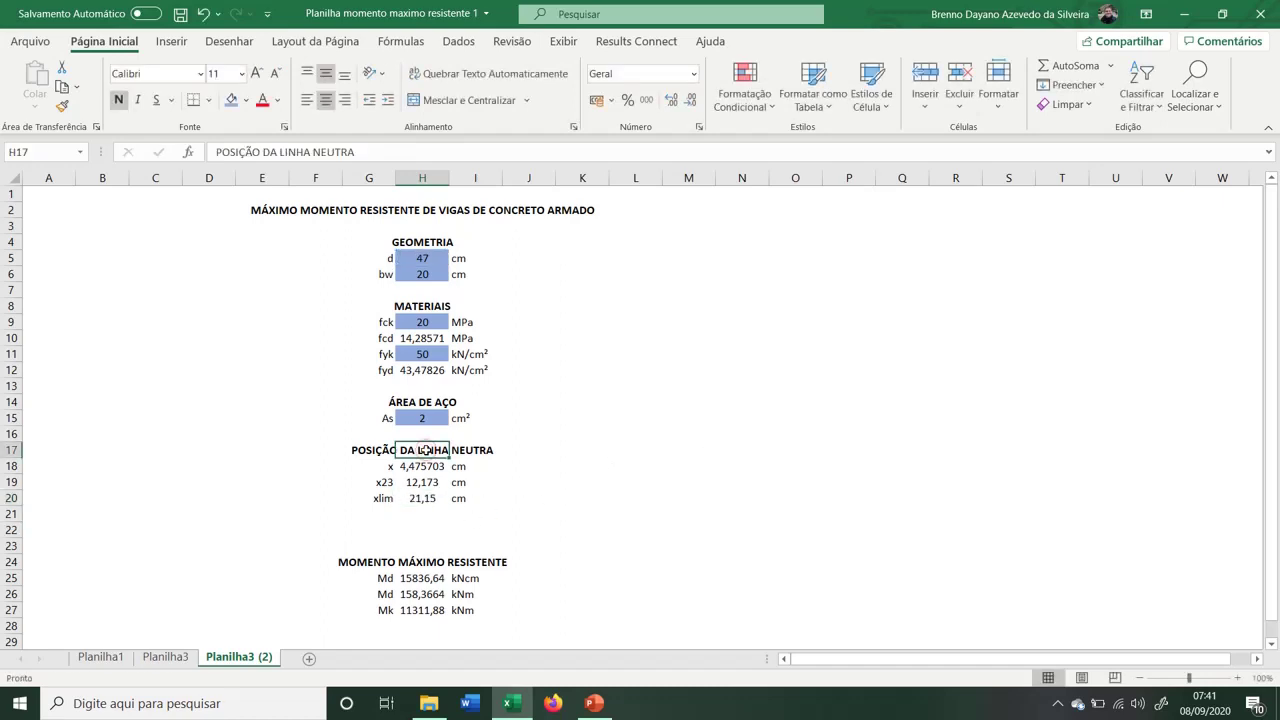
key(ctrl+c)
key(Down)
key(Down)
key(Down)
key(Down)
key(Down)
key(ctrl+v)
key(Escape)
Replace the copied heading text in H22 with DOMÍNIO DEFORMAÇÃO
text(OM)
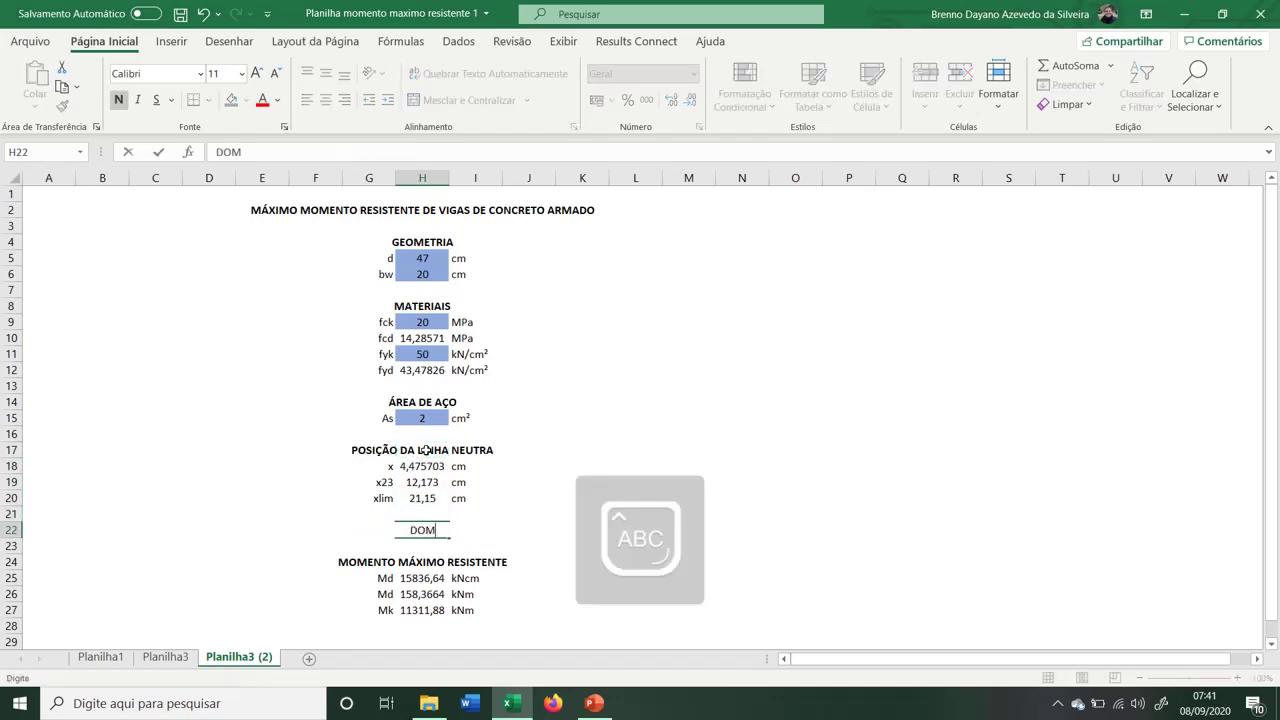
text(ÍNIO DEFORM)
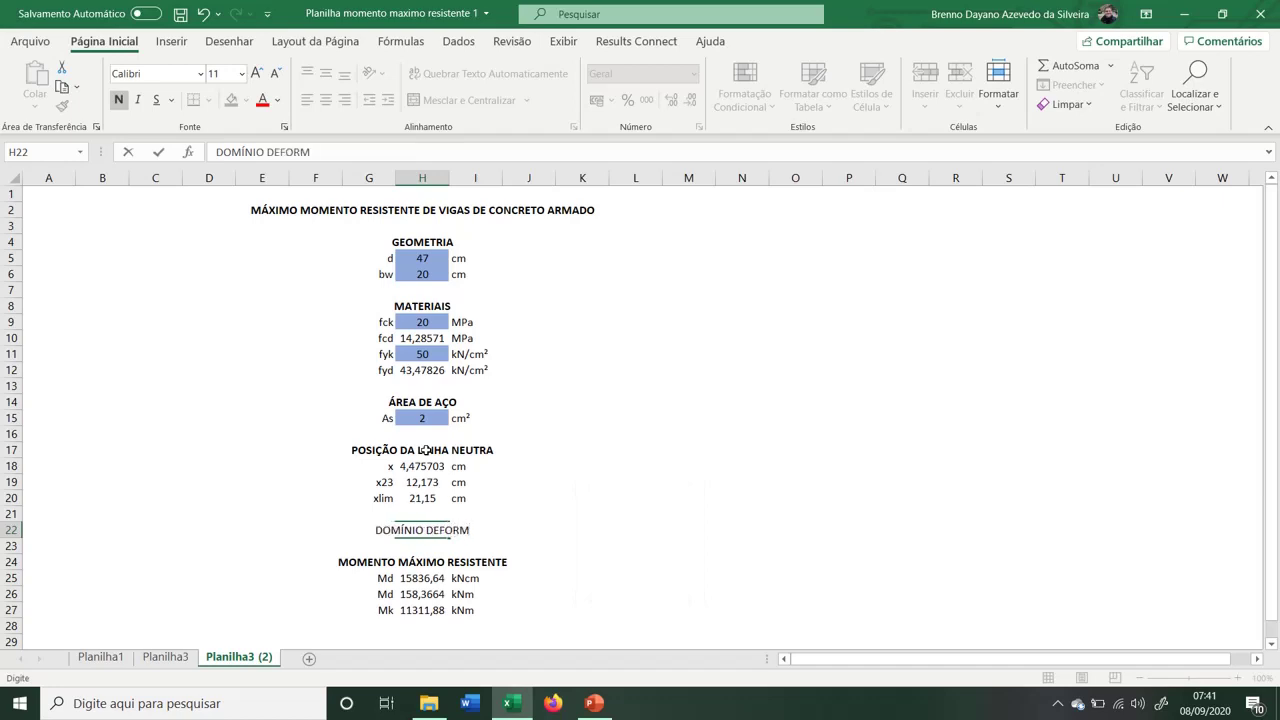
text(AÇÃO)
key(Return)
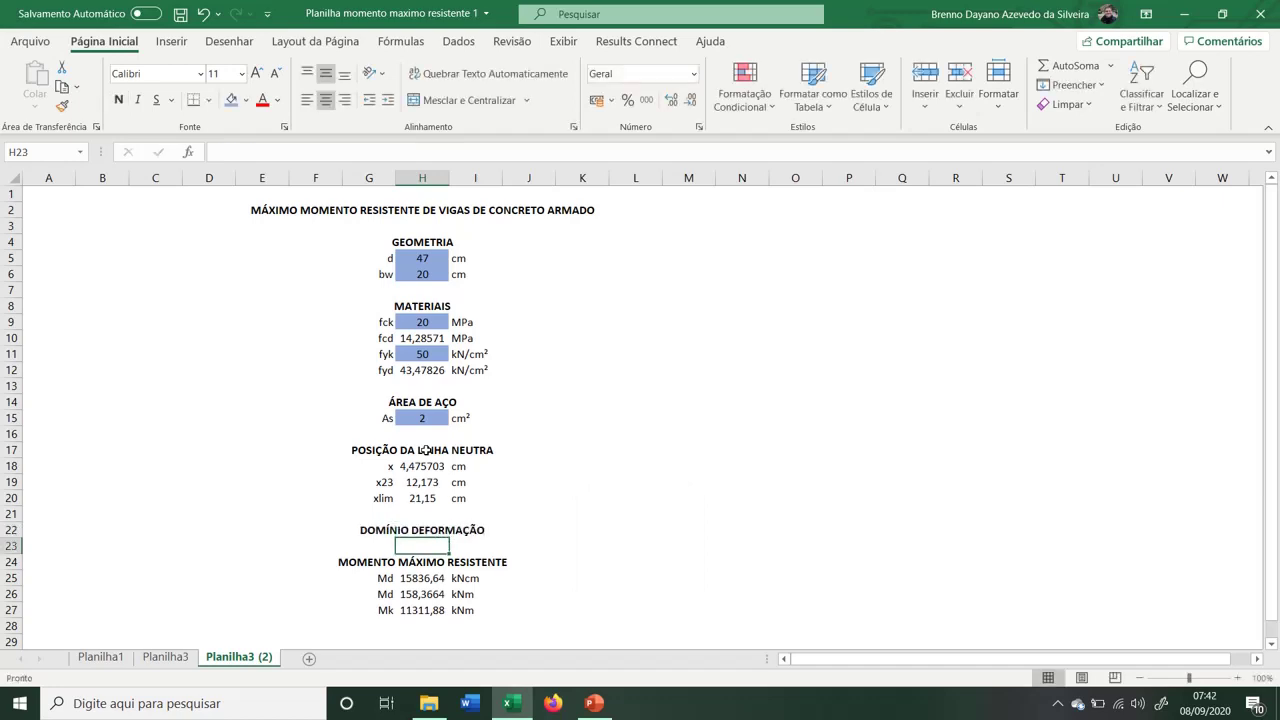
Move the whole MOMENTO MÁXIMO RESISTENTE block down one row so its heading sits in row 25
drag(418, 564, 420, 610)
drag(370, 563, 501, 608)
Start an SE formula in H23 that tests H18<H19 and returns 2 when true
click(428, 544)
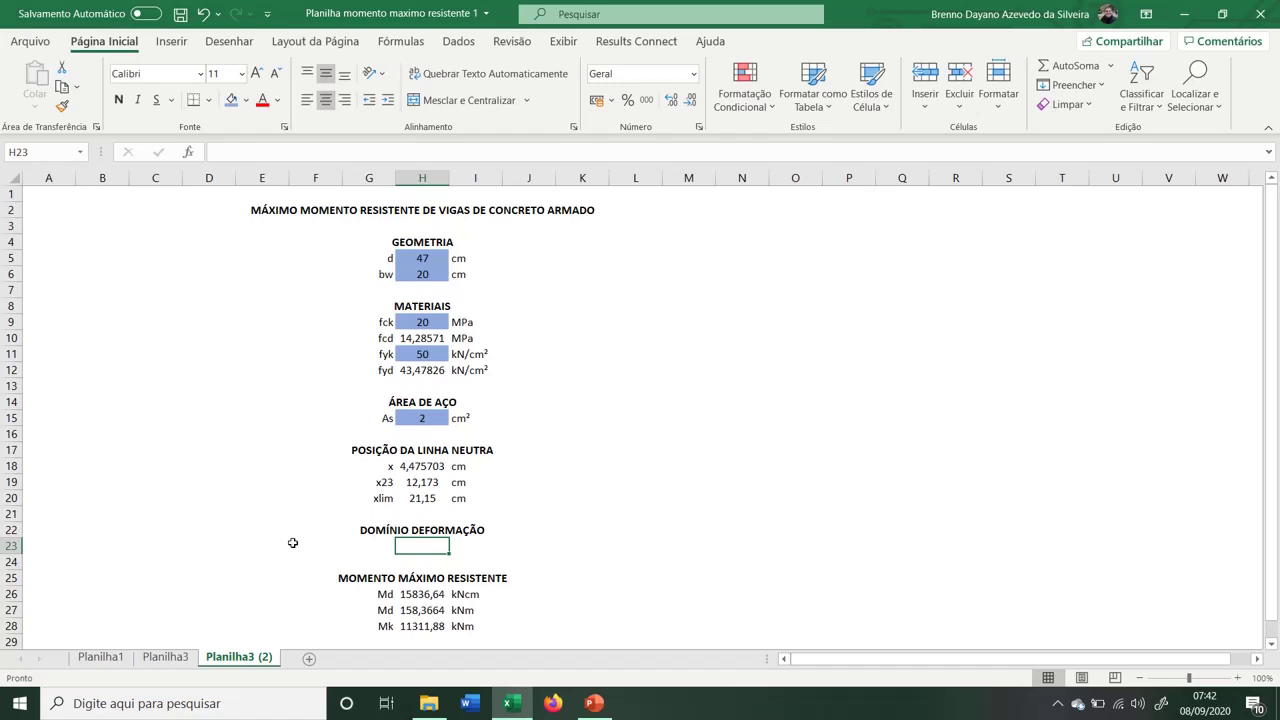
text(=SE)
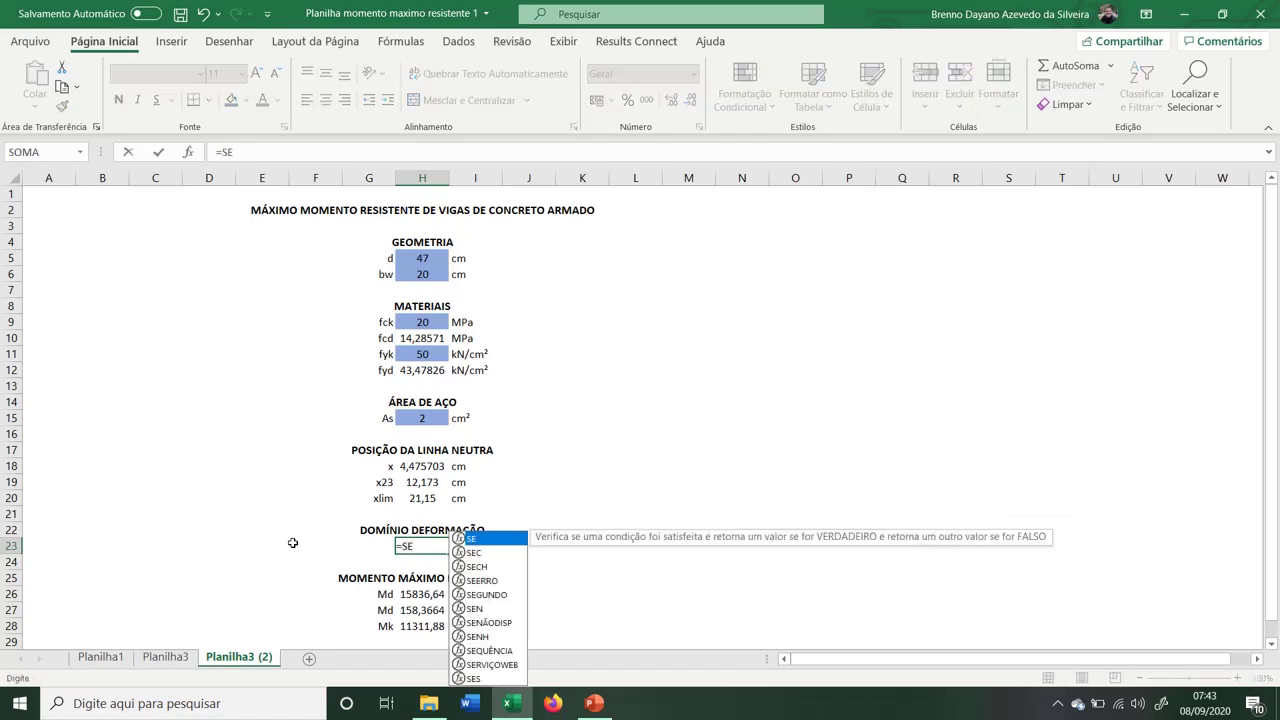
text(()
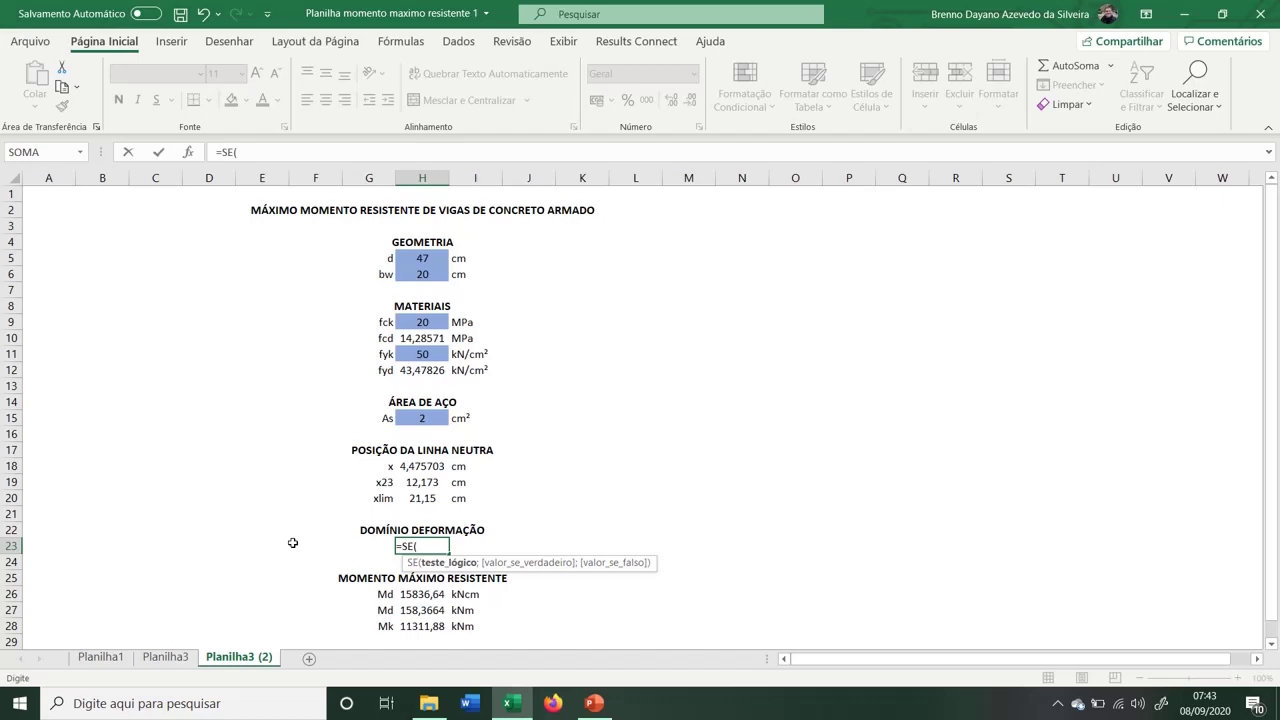
click(420, 464)
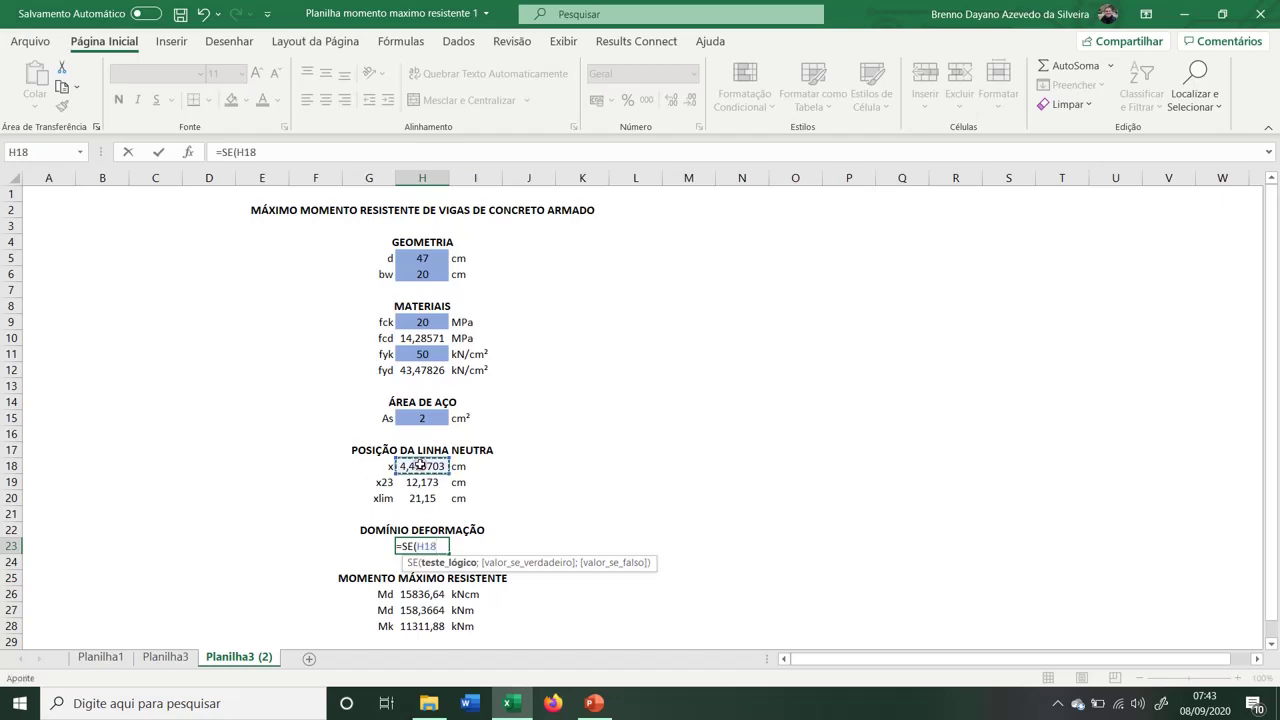
text(<)
click(425, 483)
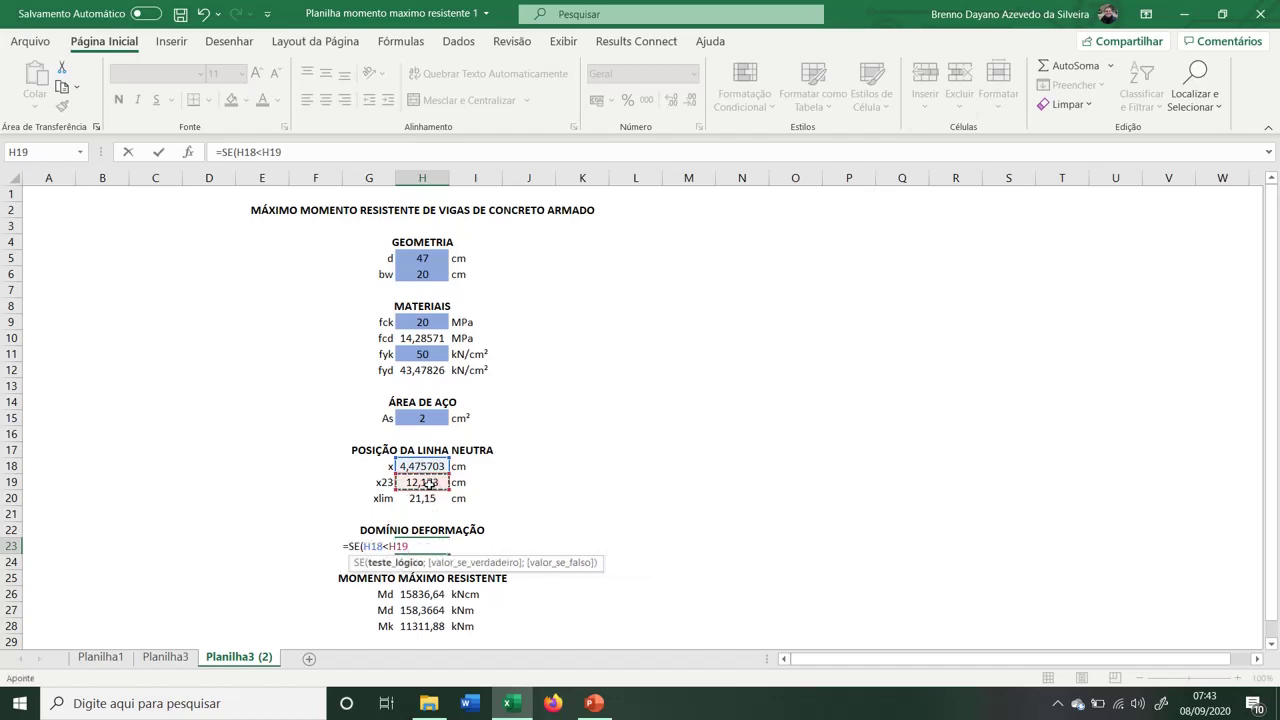
text(;)
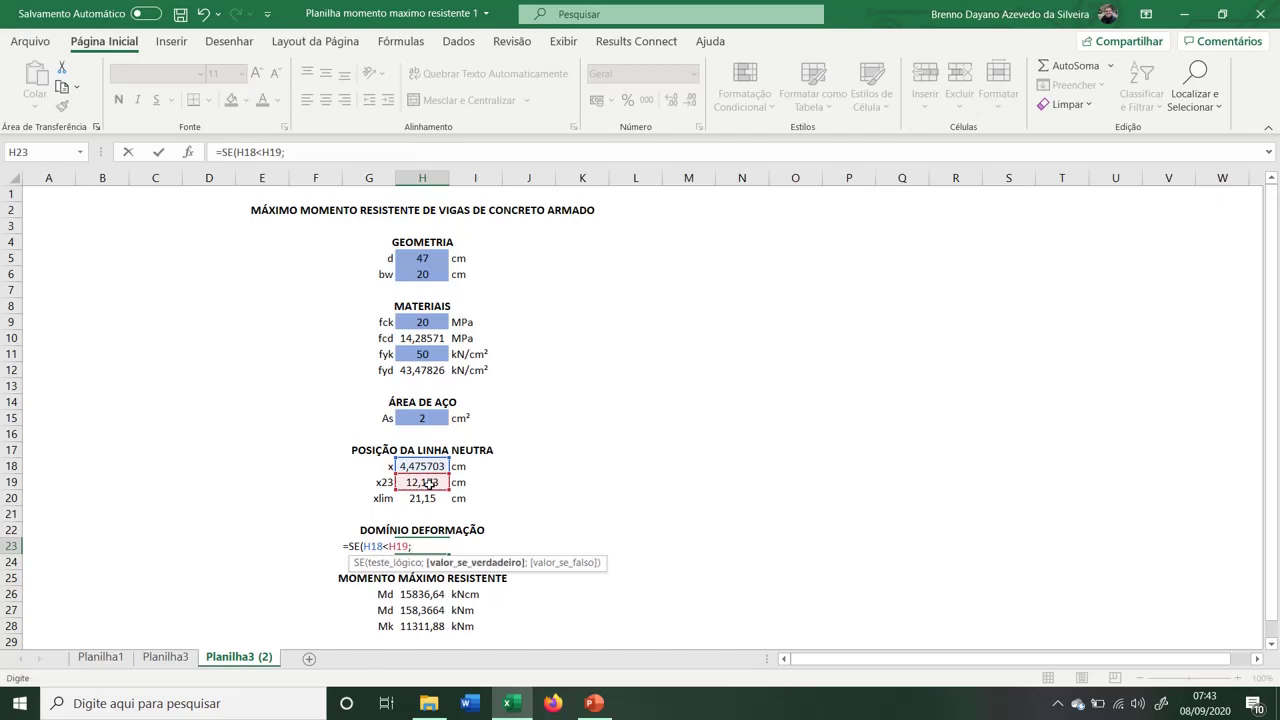
text(2;)
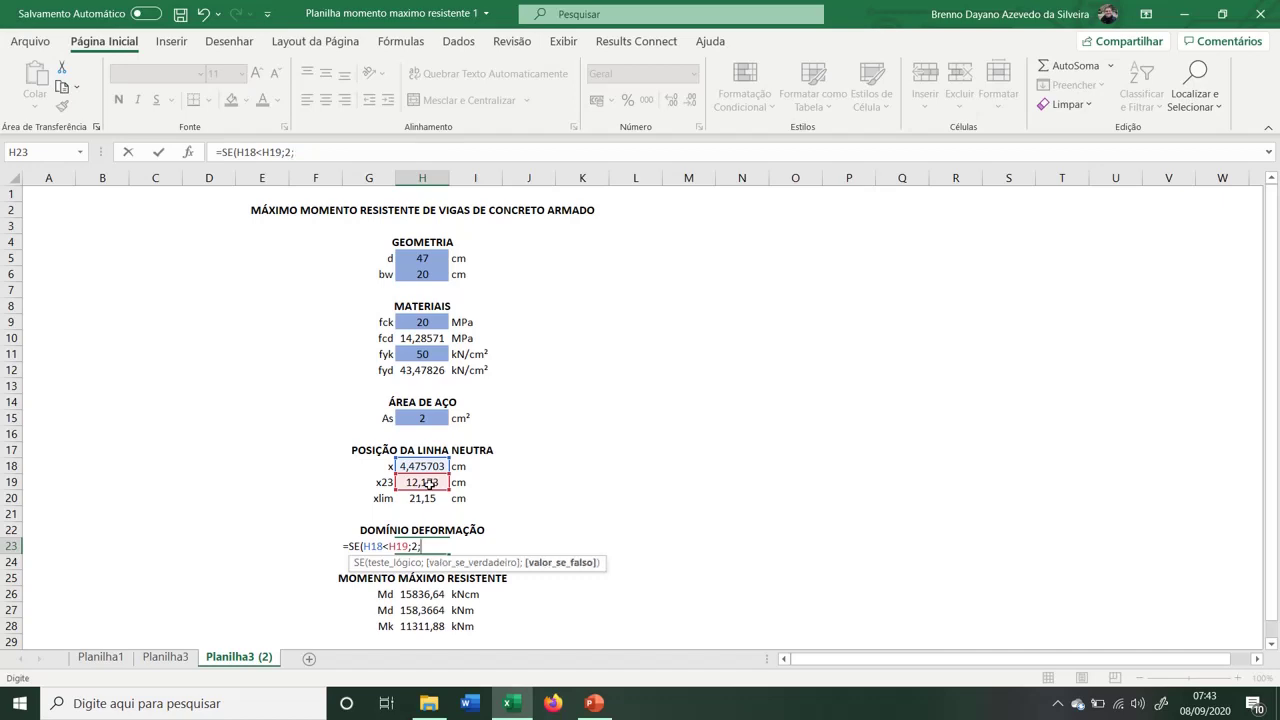
Complete the H23 formula with the nested condition SE(H18<H20;3;"ERRO") as its false value
text(SE)
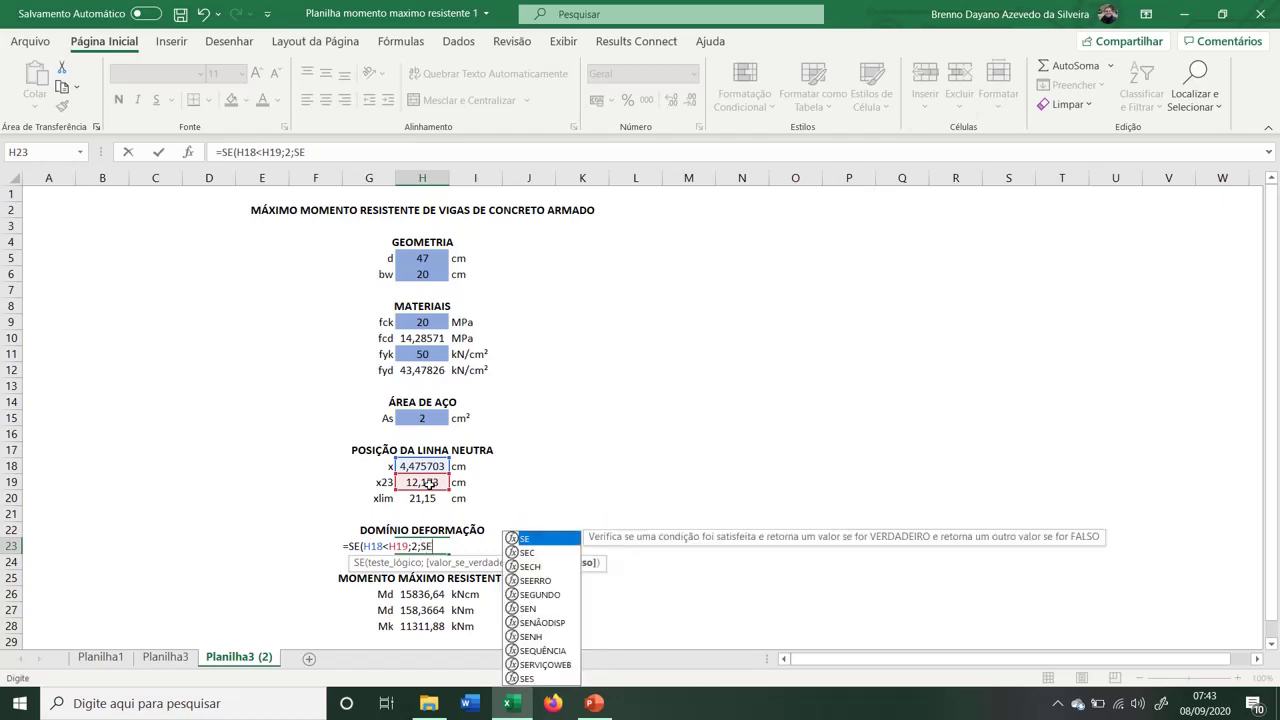
text(()
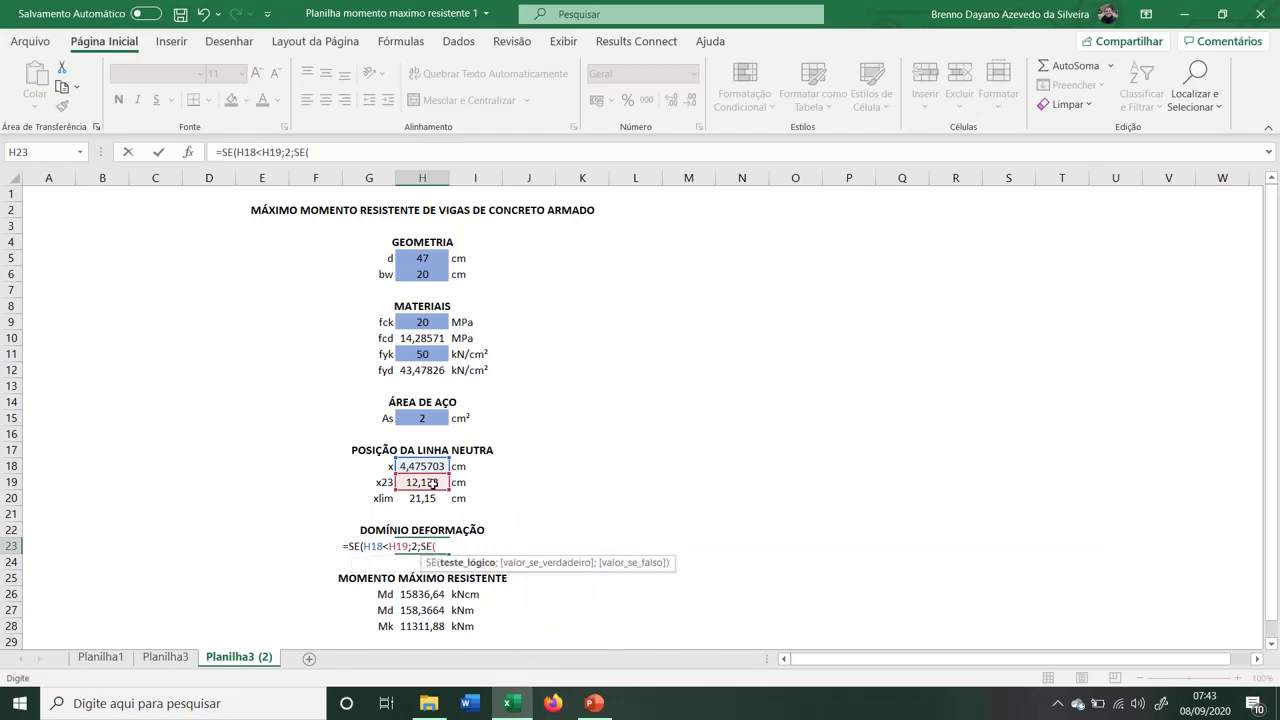
click(430, 467)
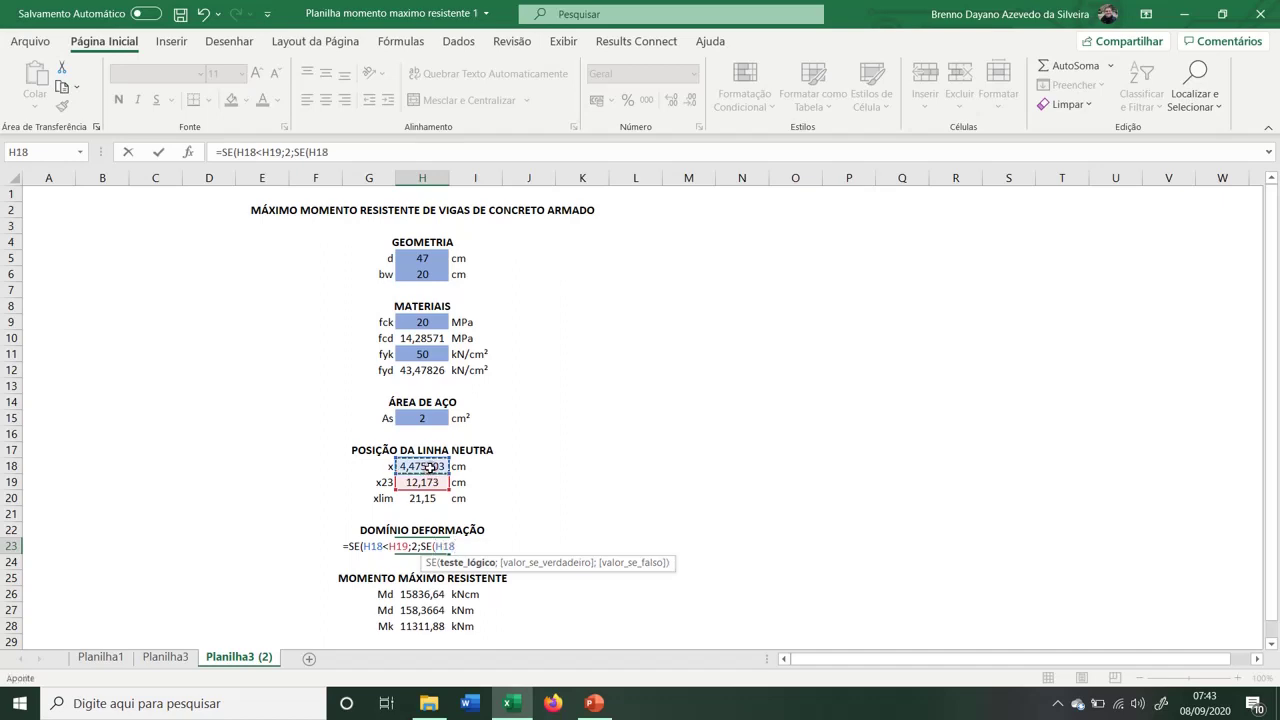
text(<)
click(422, 498)
text(;)
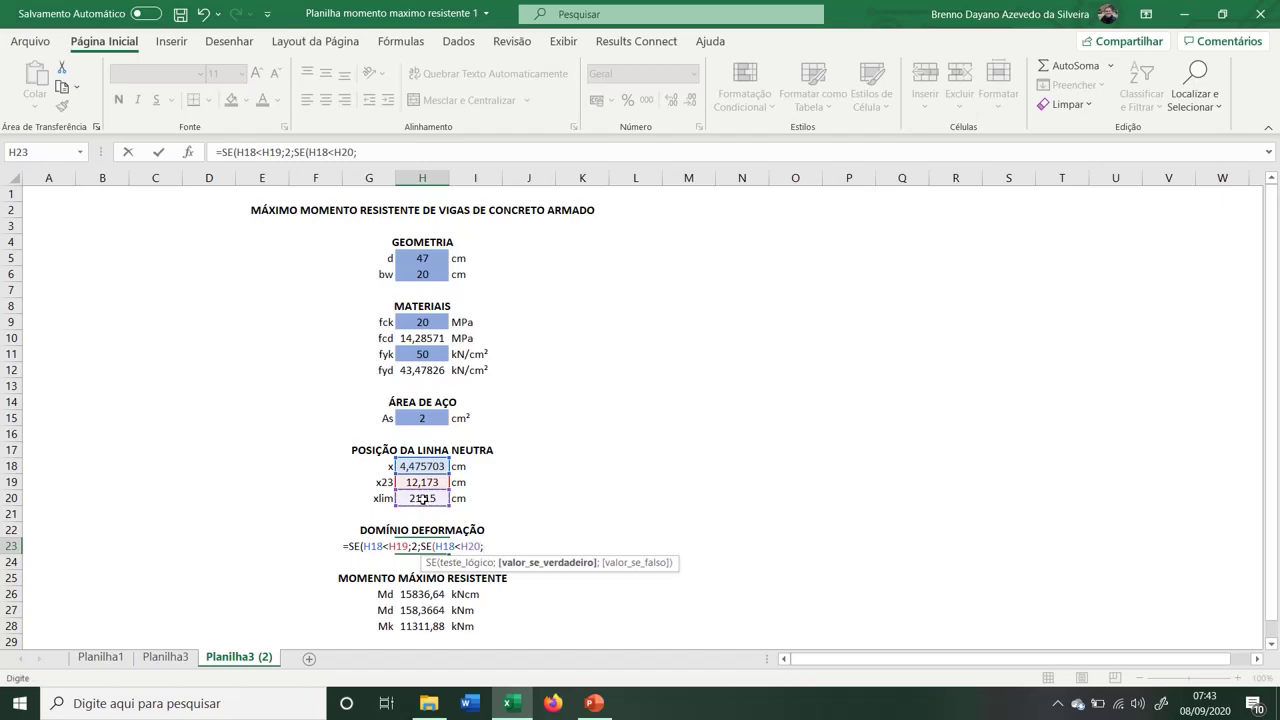
text(3;)
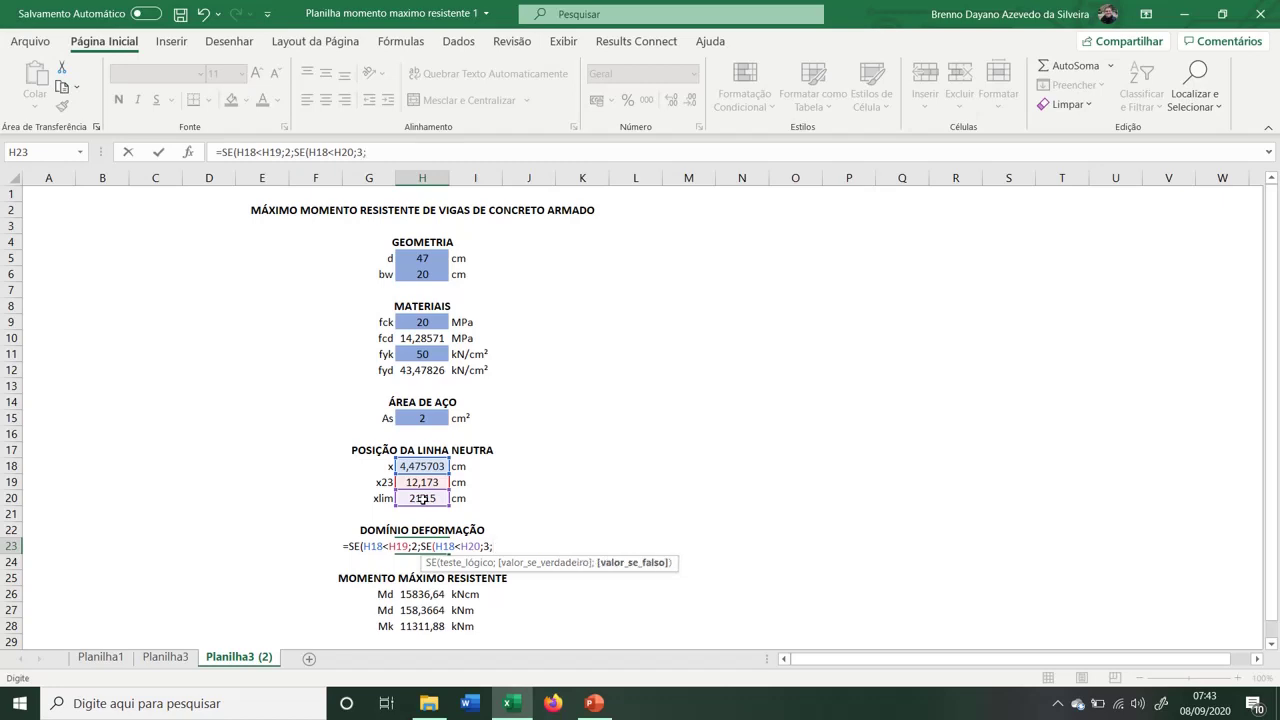
text("err)
key(BackSpace)
key(BackSpace)
key(BackSpace)
text(E)
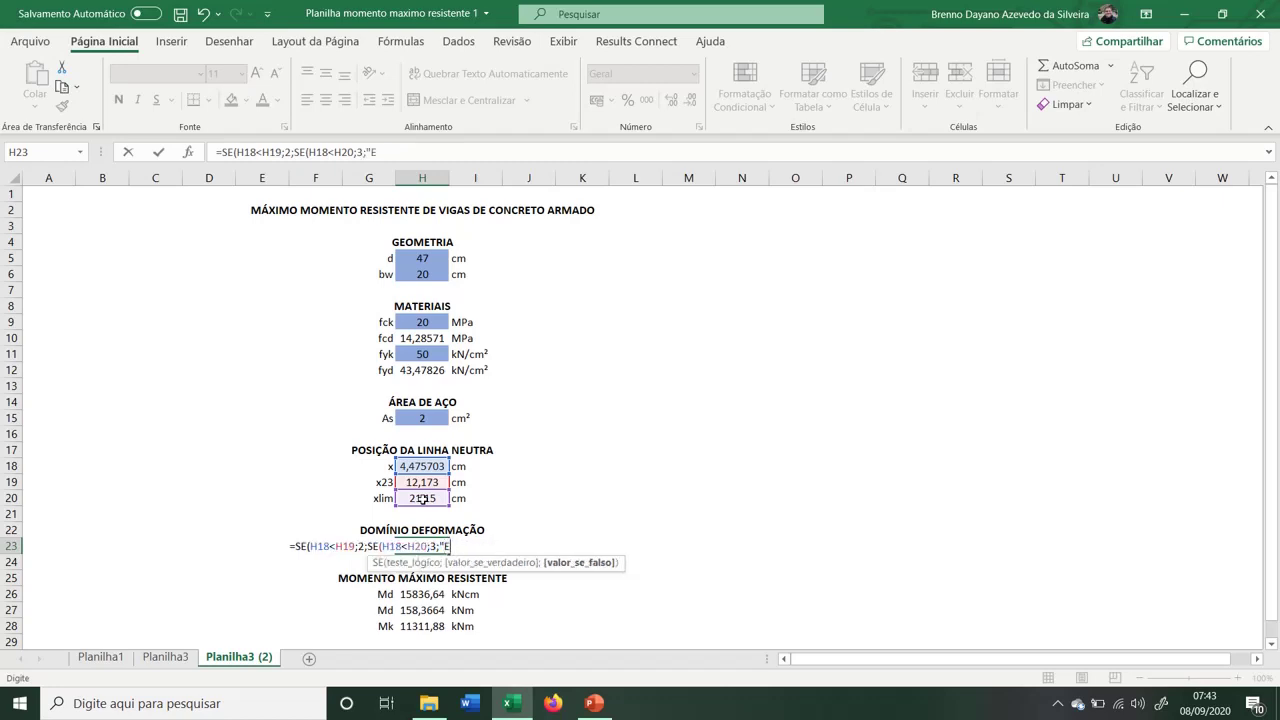
text(RRO"))
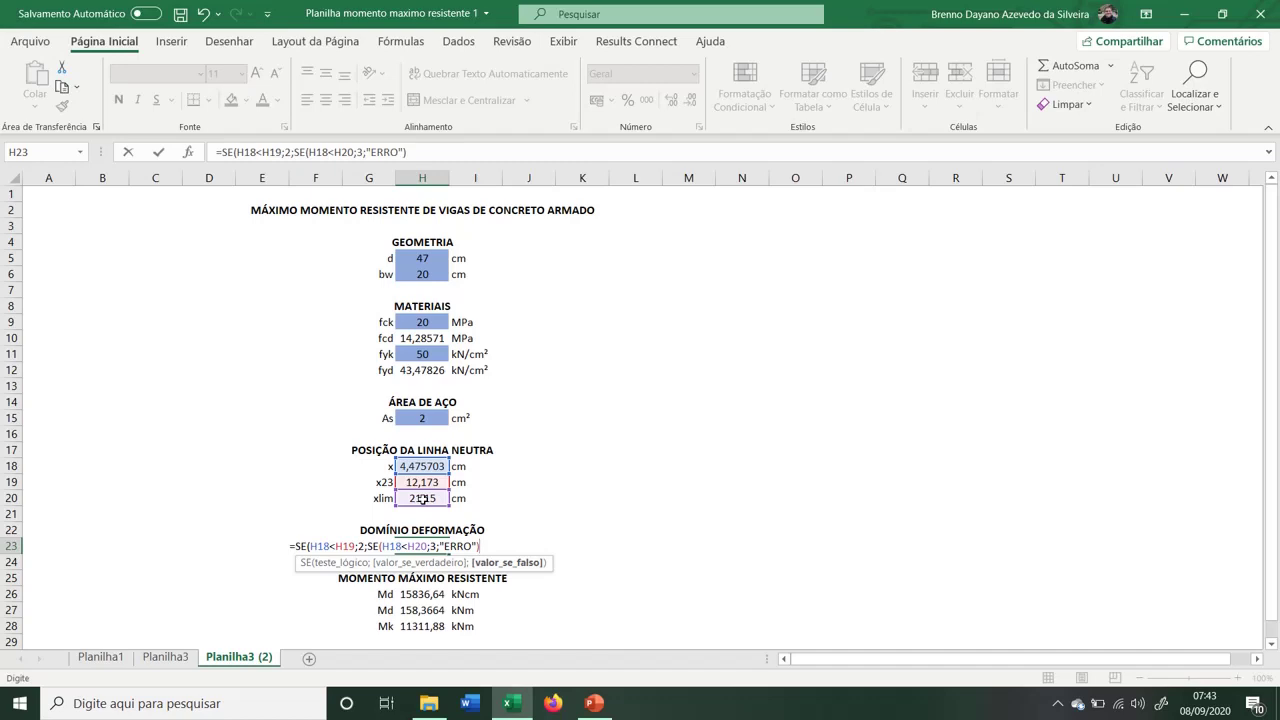
text())
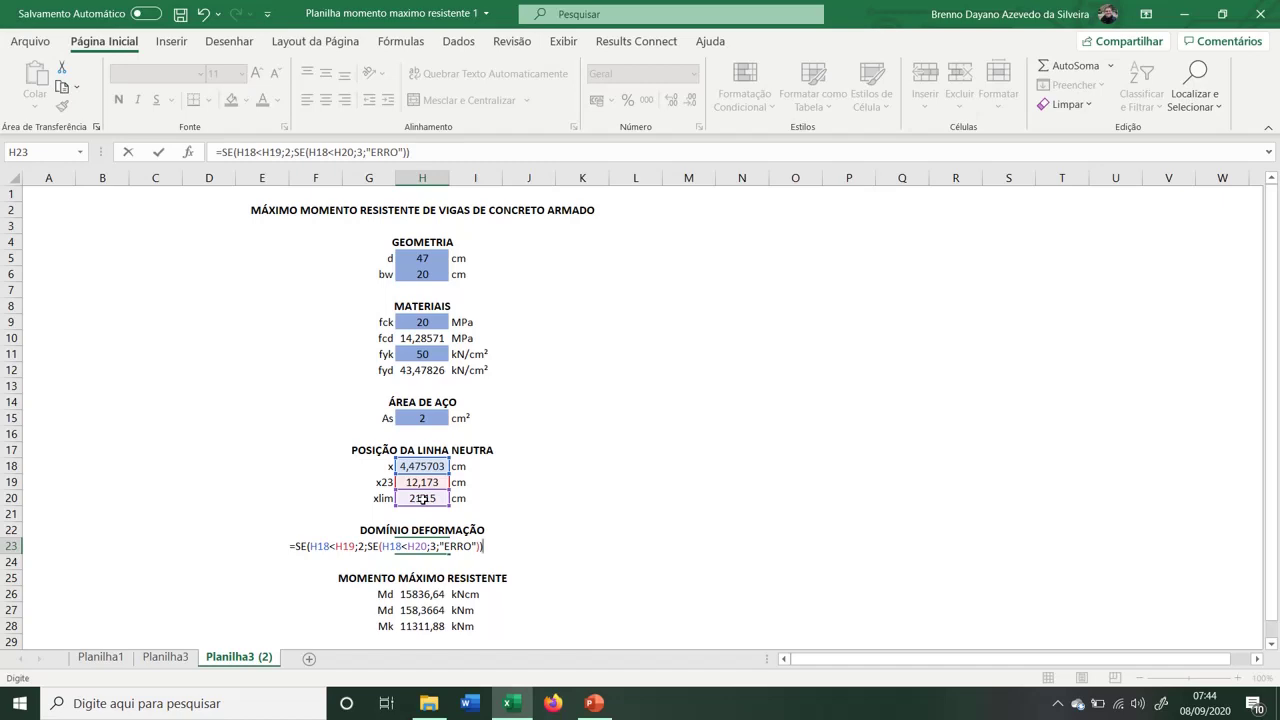
key(Return)
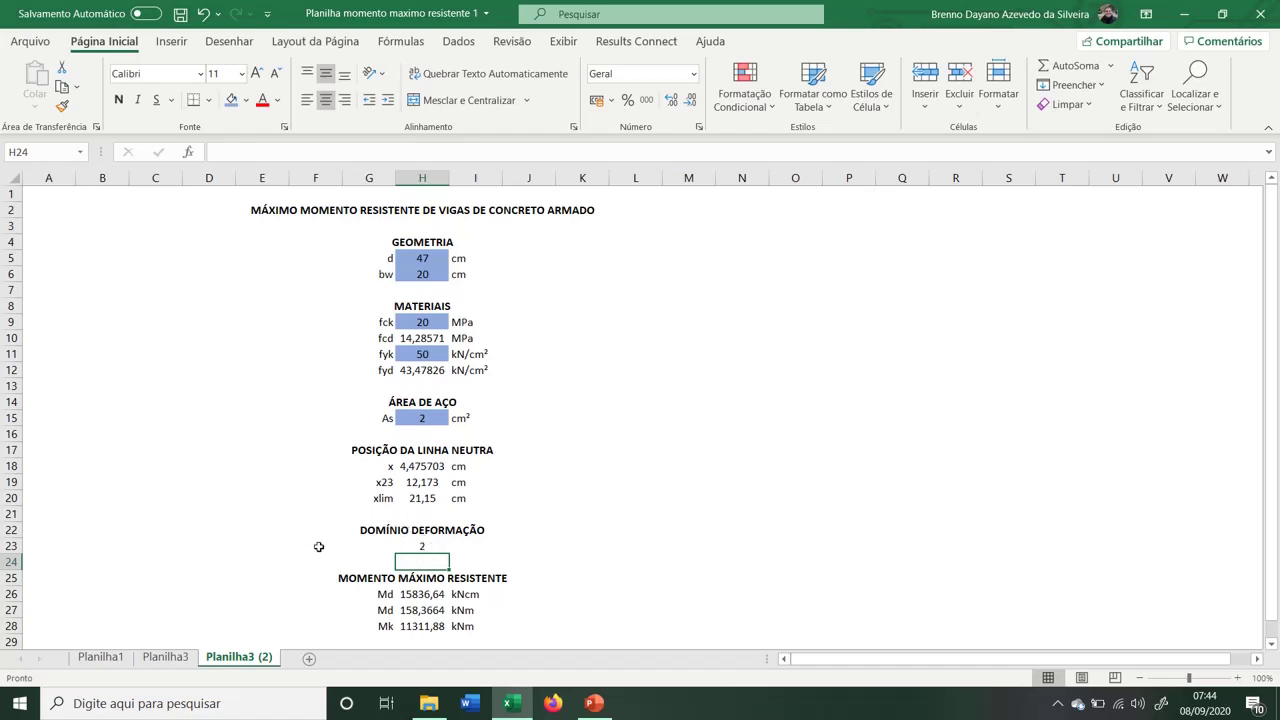
Clear the old Md and Mk formulas from cells H26 to H28
scroll(319, 547, down, 1)
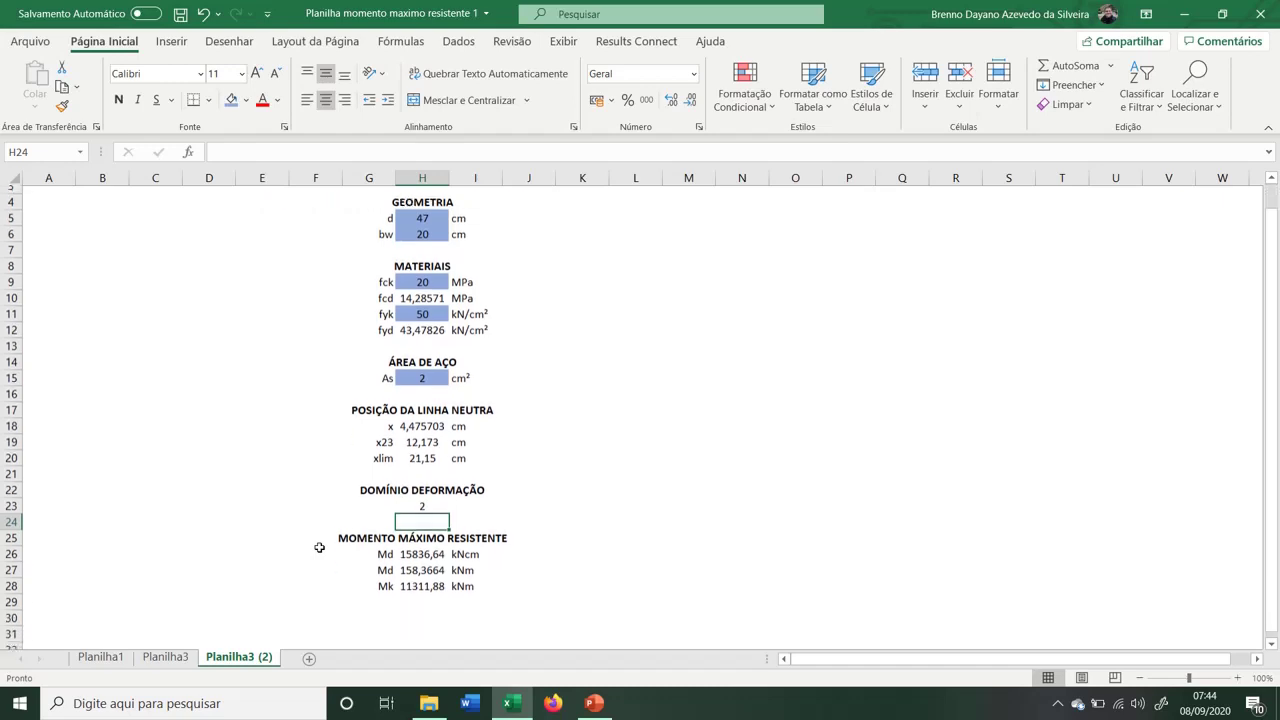
click(430, 546)
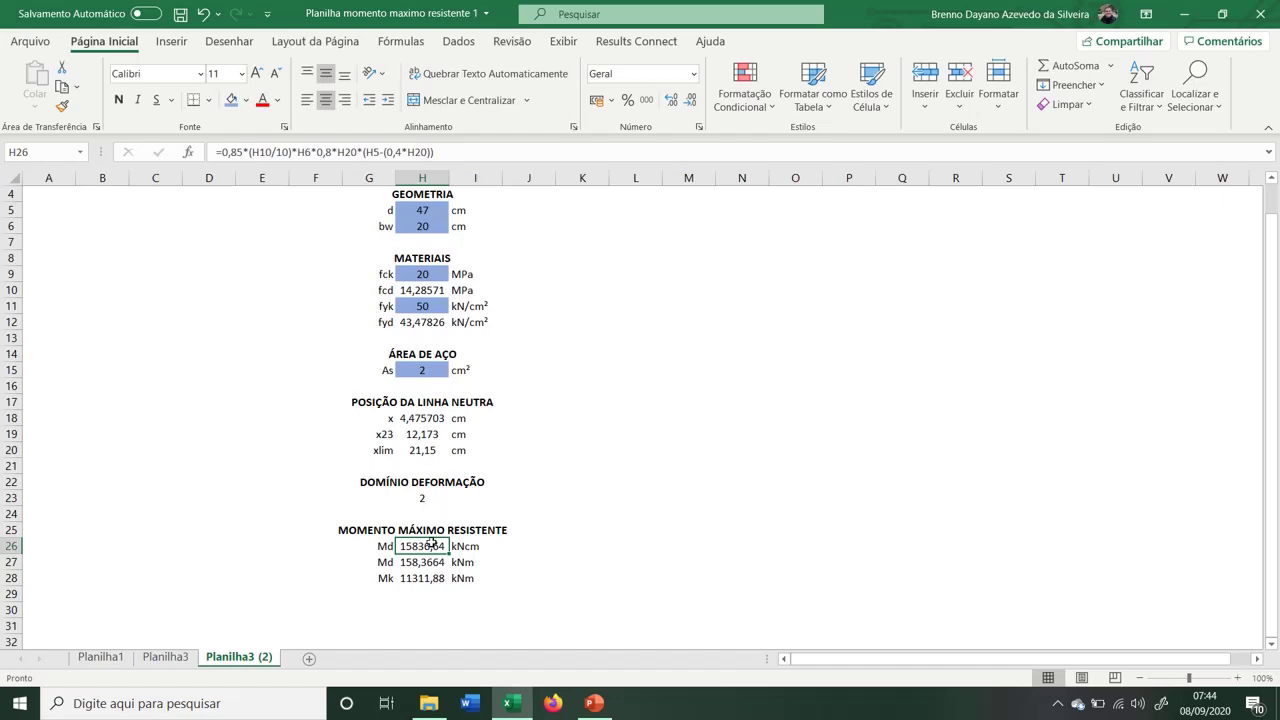
key(BackSpace)
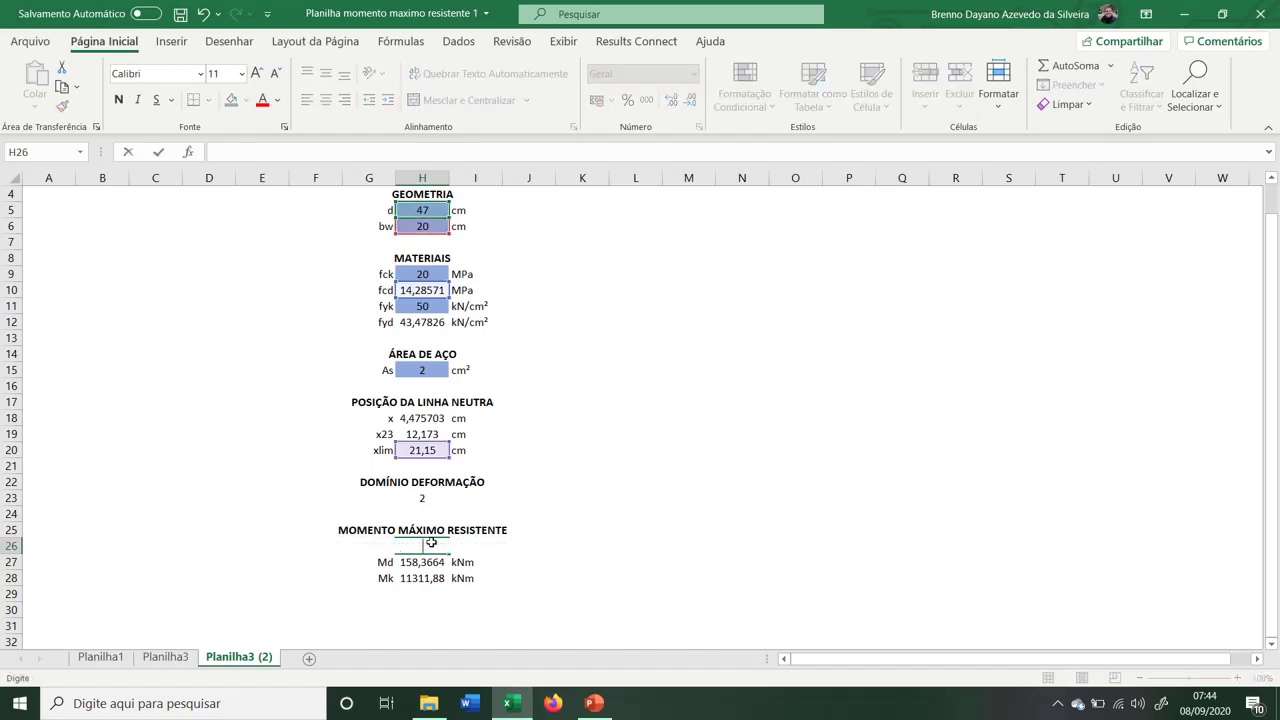
key(Return)
key(BackSpace)
key(Return)
key(BackSpace)
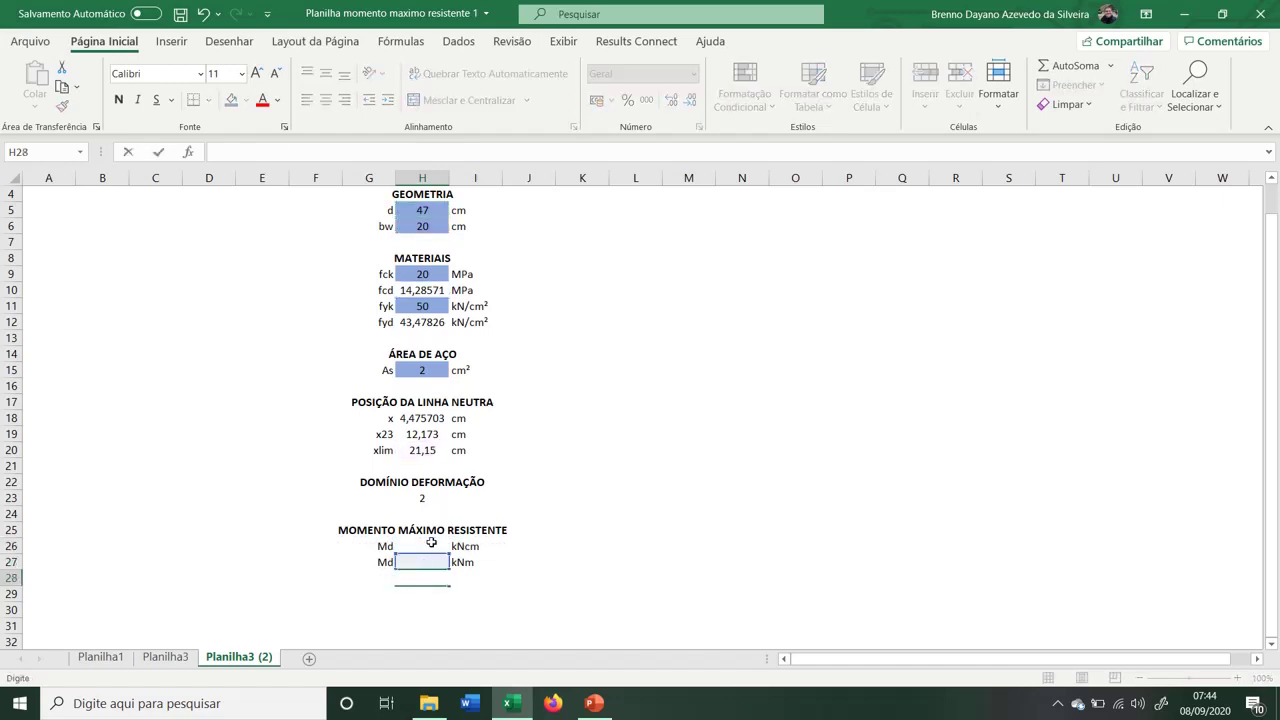
key(Return)
Enter the Md formula =H12*H15*(H5-0,4*H18) in cell H26 for the resisting moment in kNcm
click(431, 542)
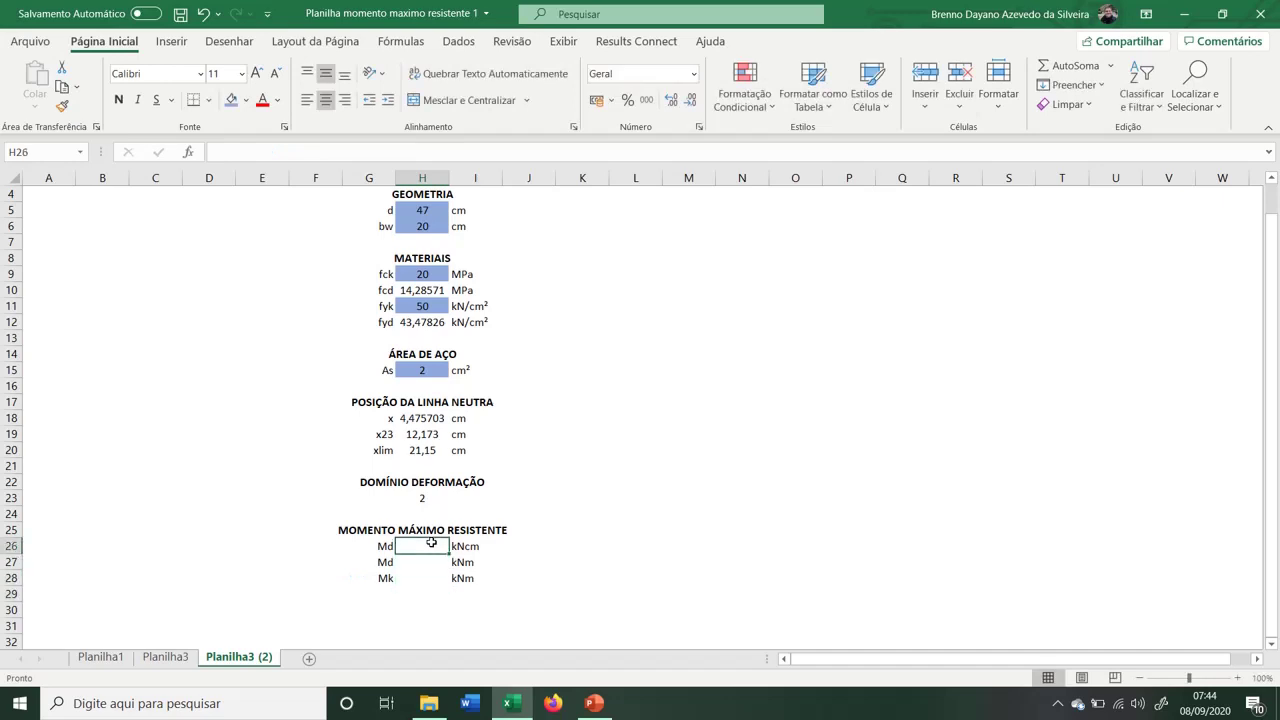
text(=)
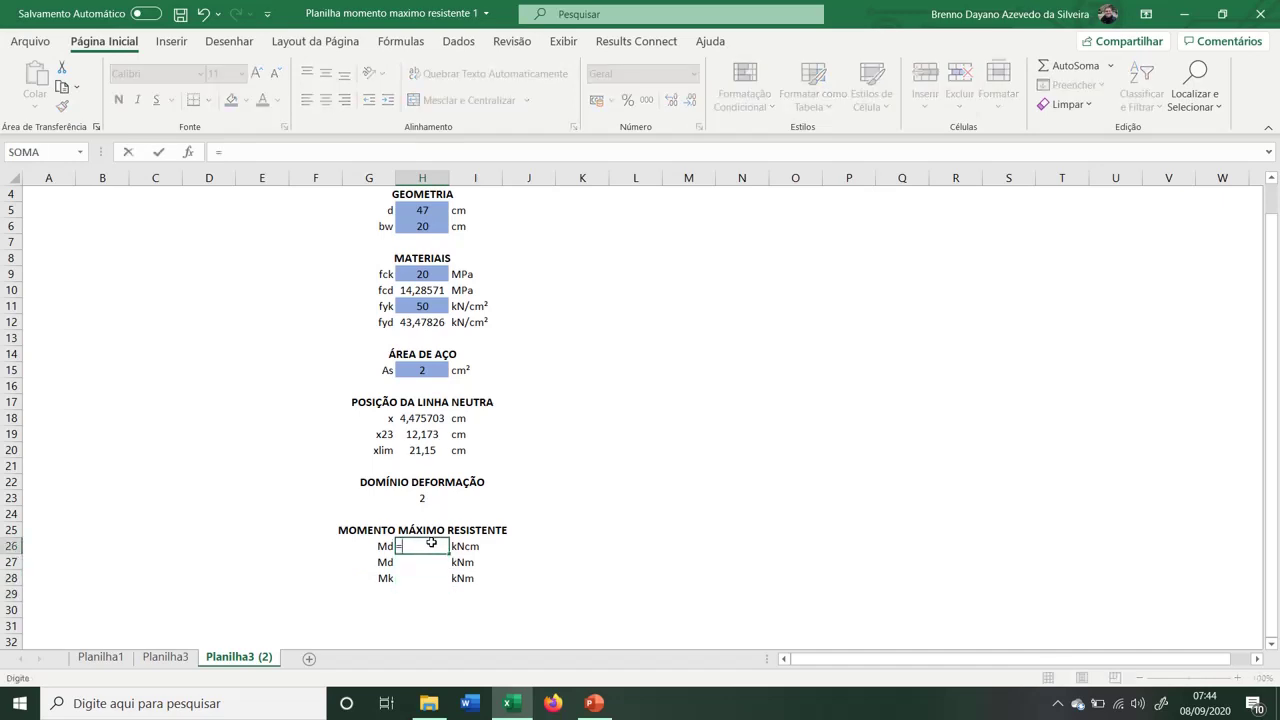
click(425, 326)
text(*)
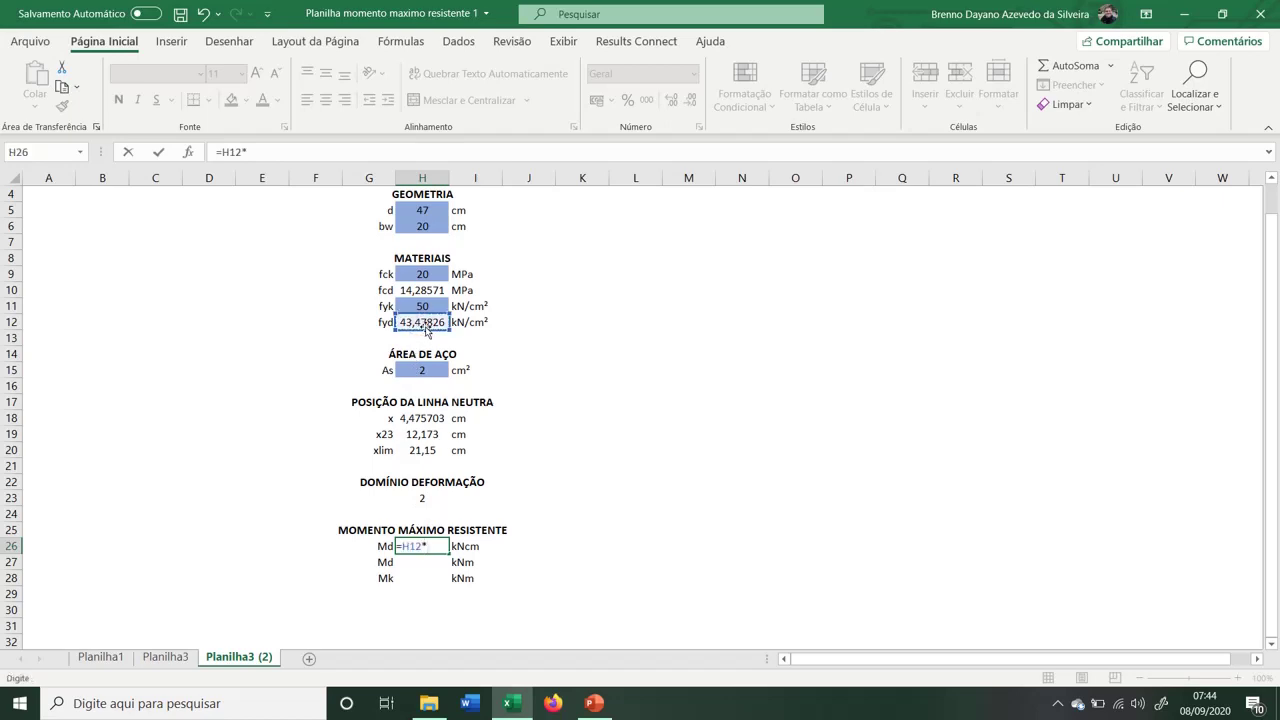
click(413, 369)
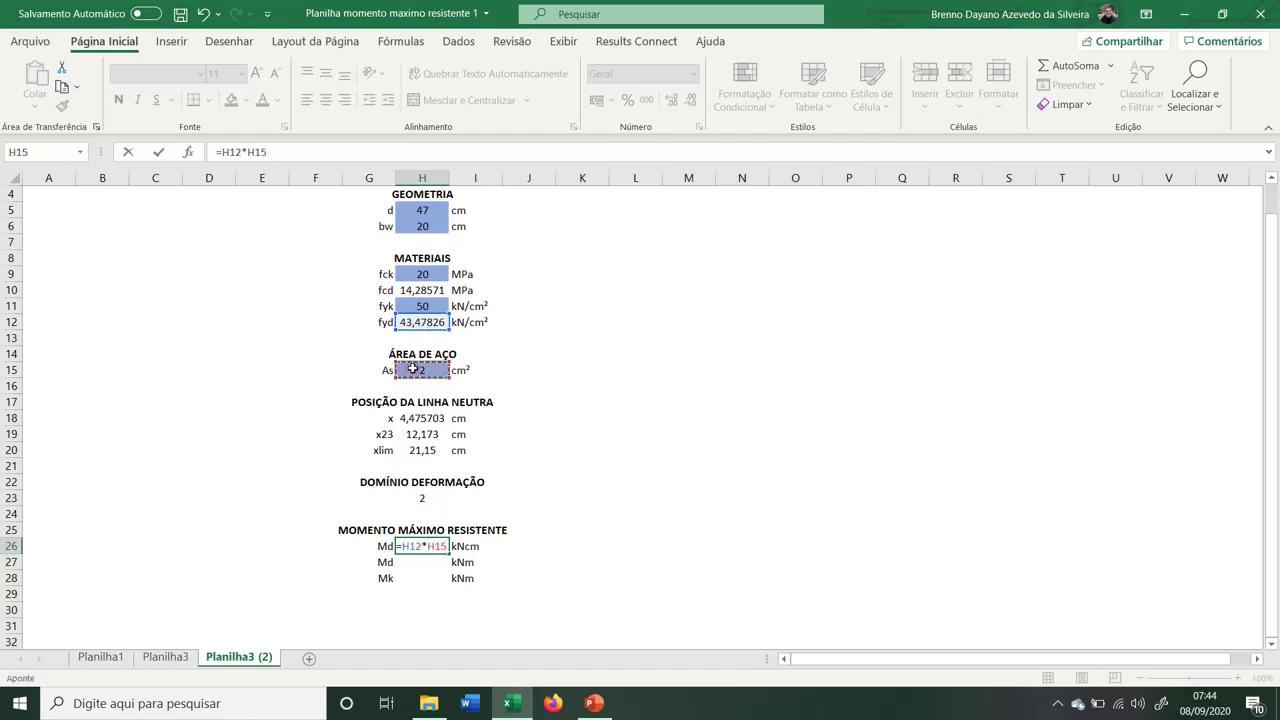
text(*()
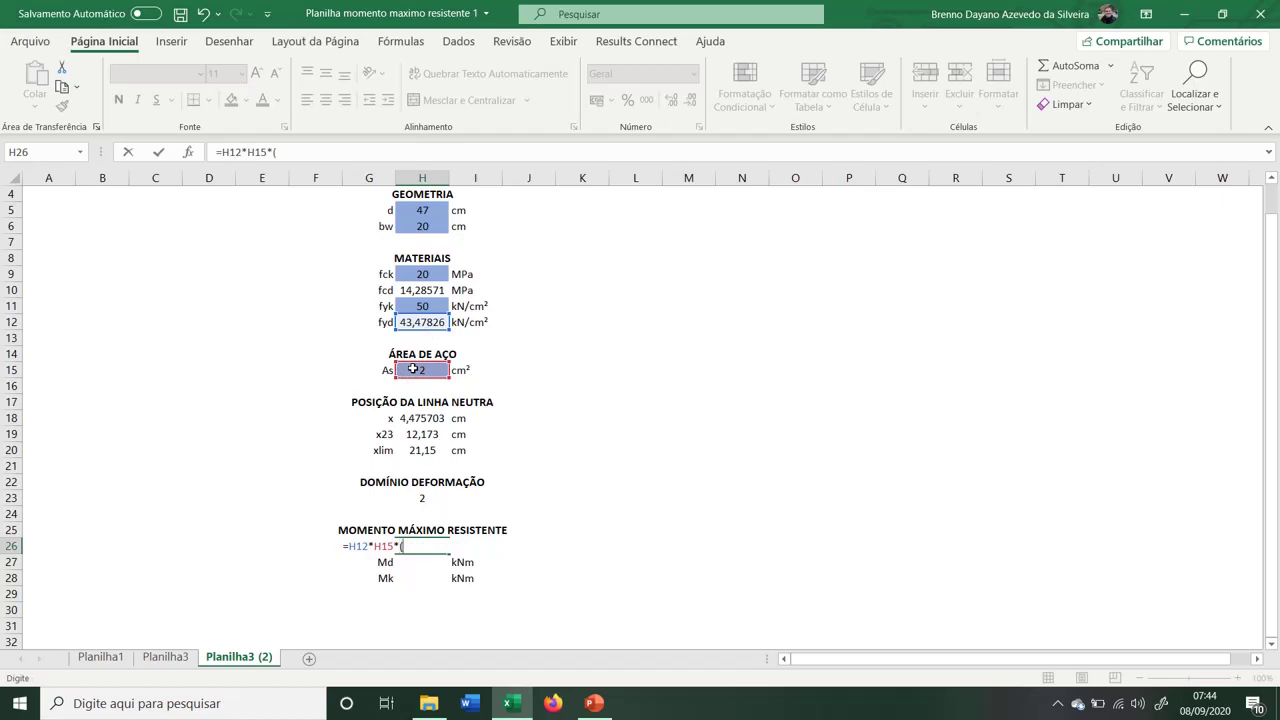
click(435, 211)
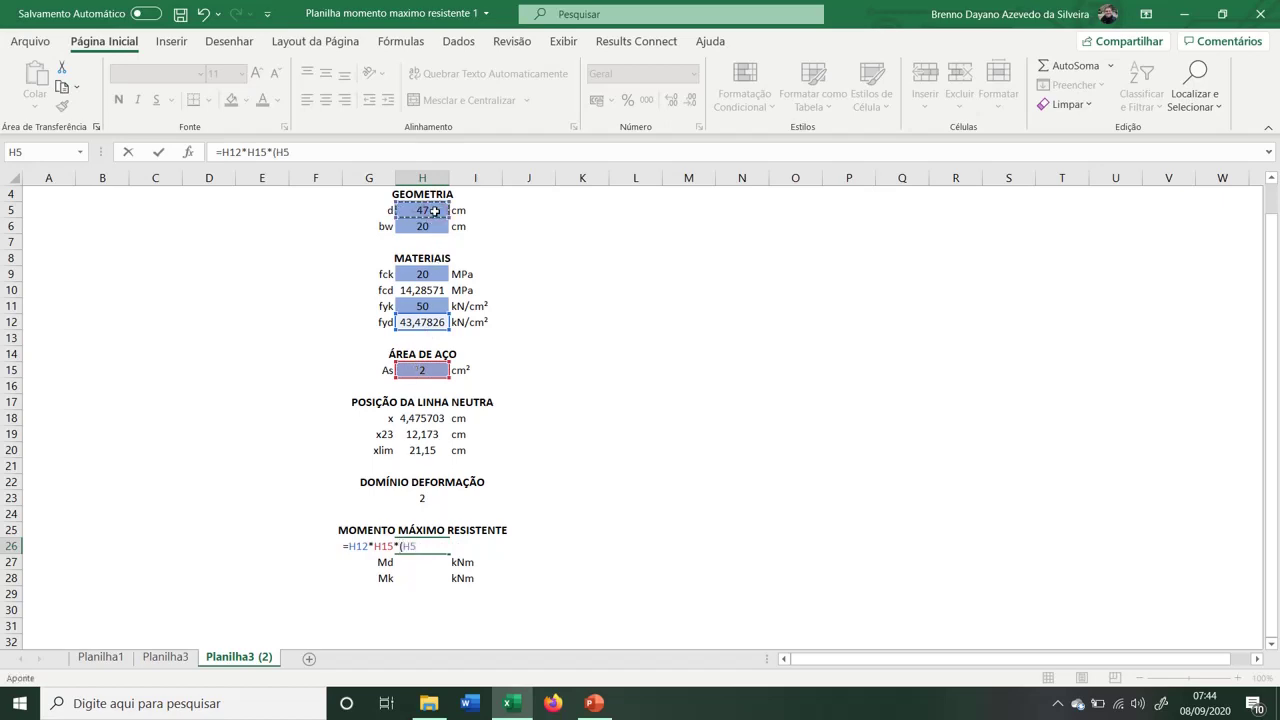
text(-0,4*)
click(424, 418)
text())
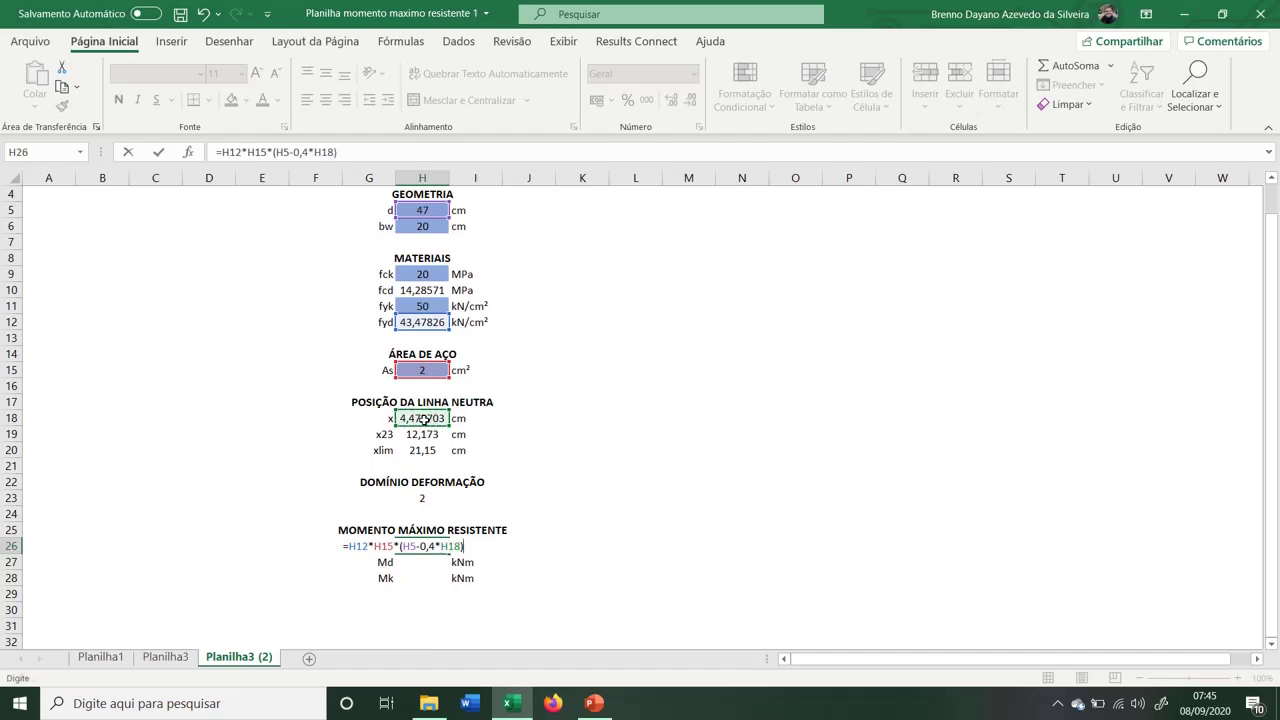
key(Return)
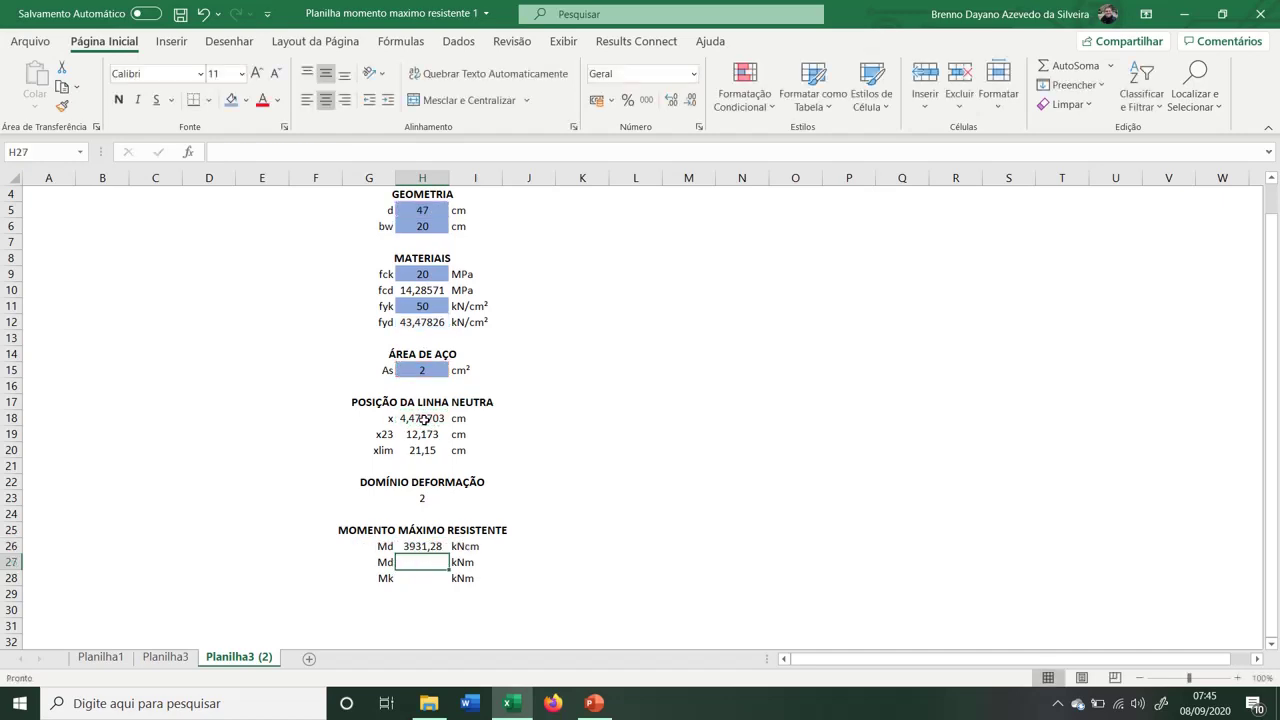
key(Up)
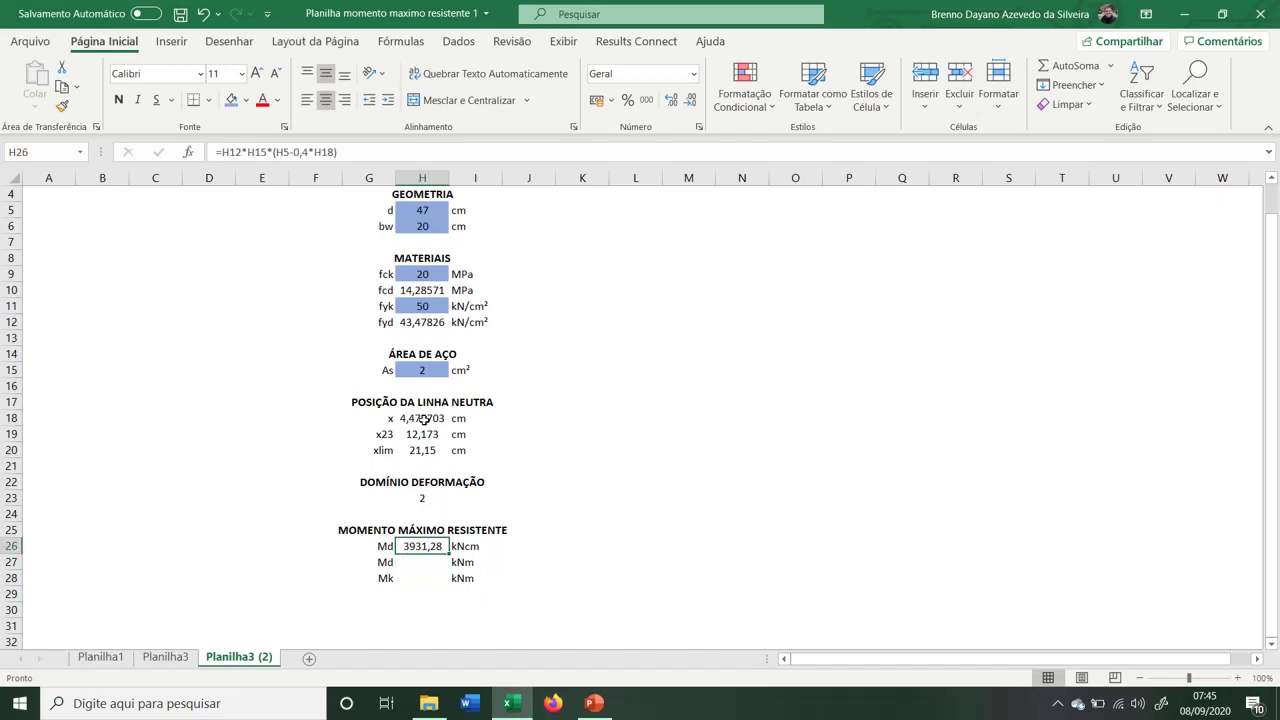
key(Down)
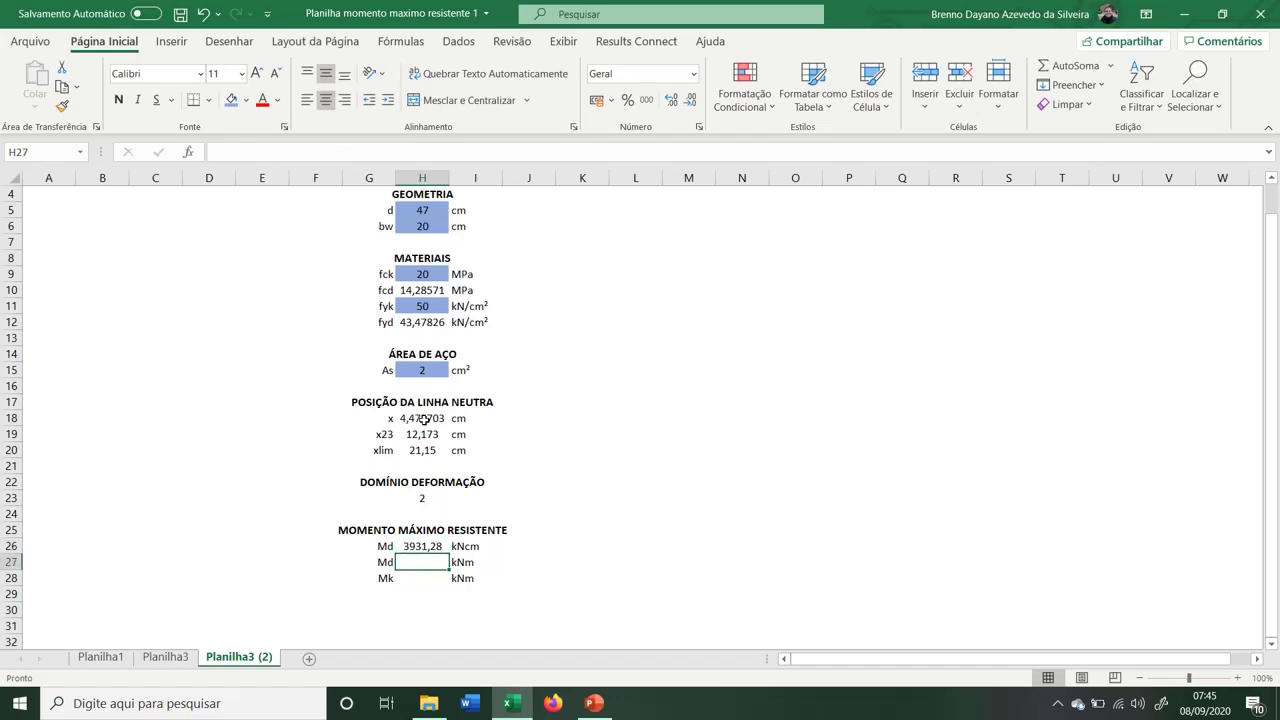
Convert Md to kNm in cell H27 with the formula =H26/100
text(=)
key(Up)
text(/100)
key(Return)
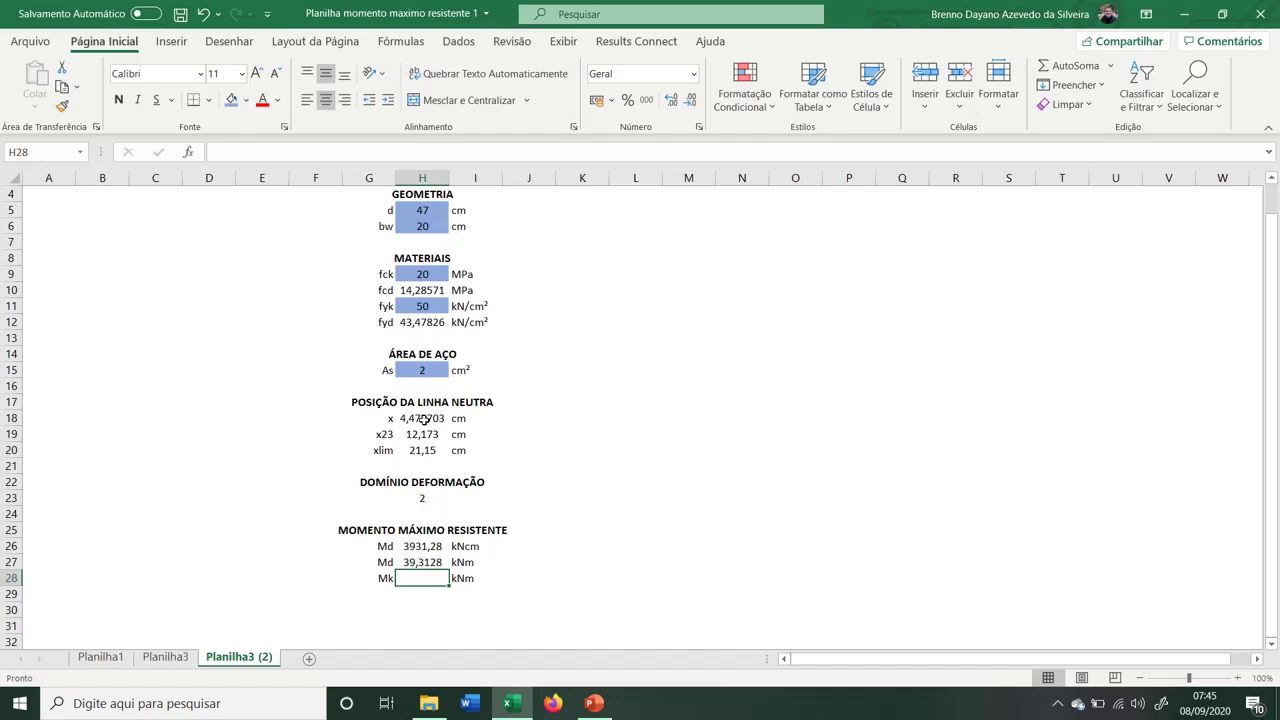
Calculate the characteristic moment Mk in cell H28 with the formula =H27/1,4
text(=)
key(Up)
text(/1,4)
key(Return)
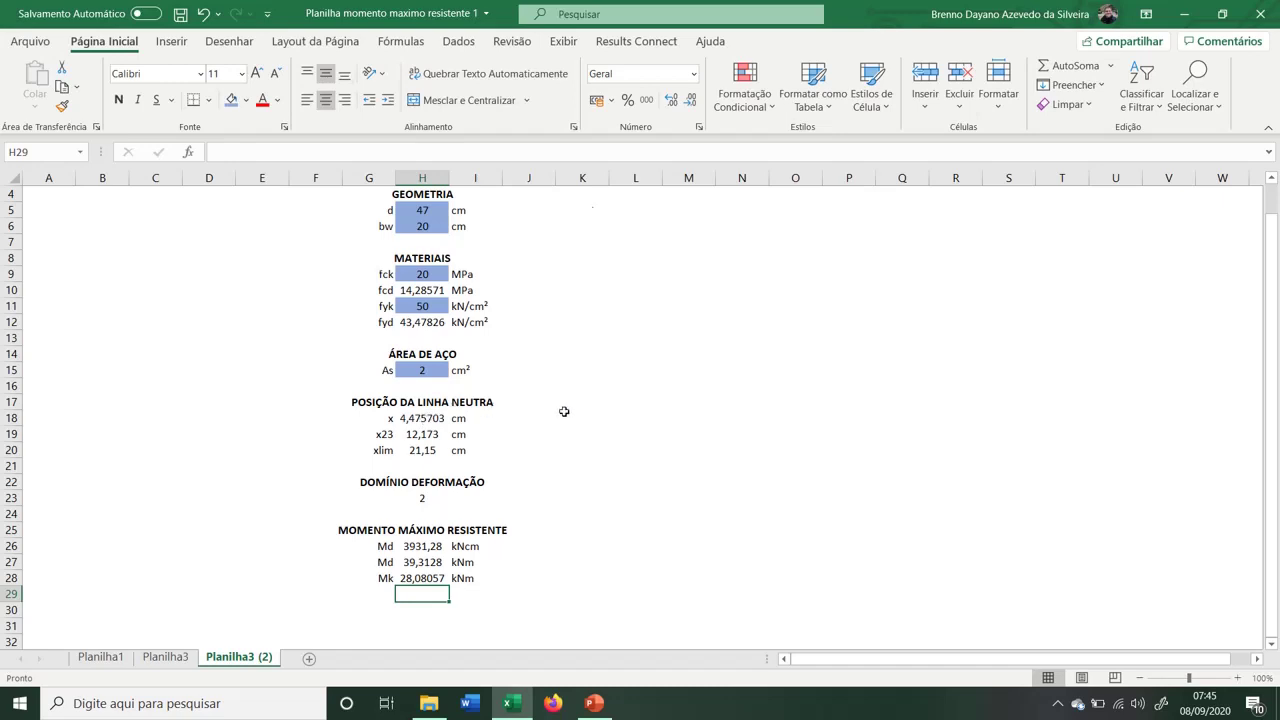
scroll(566, 410, up, 1)
click(640, 561)
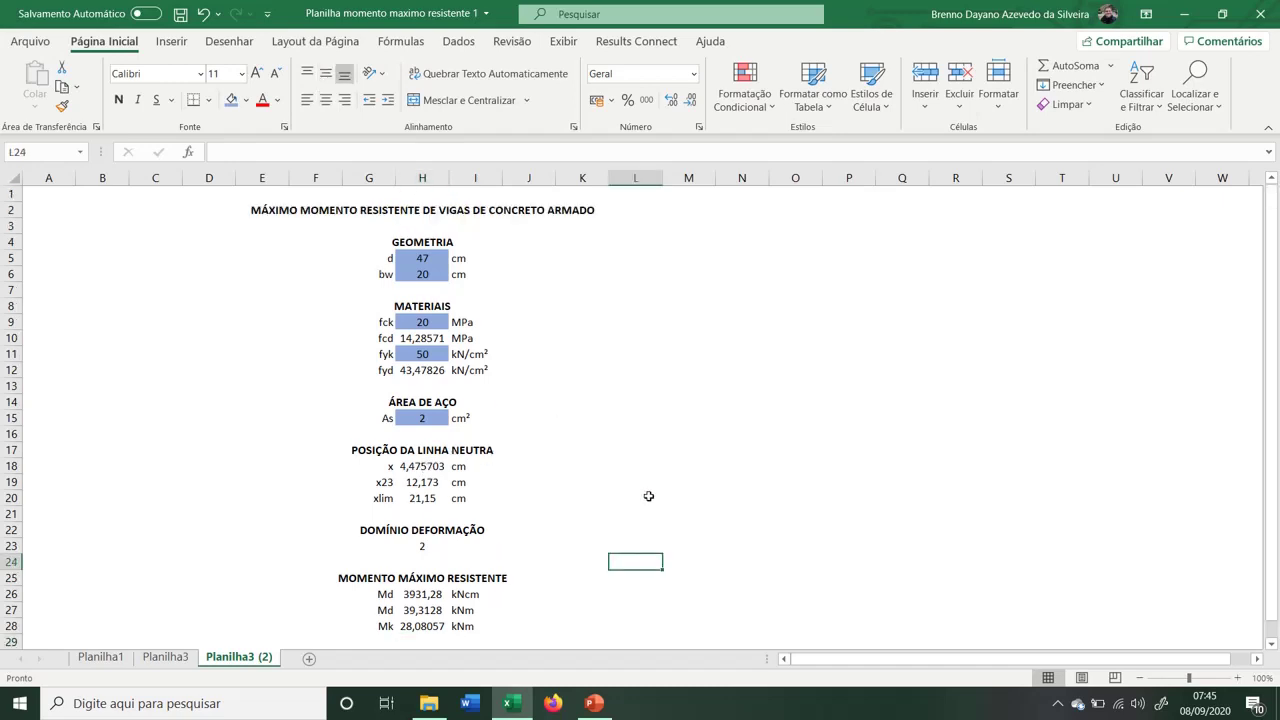